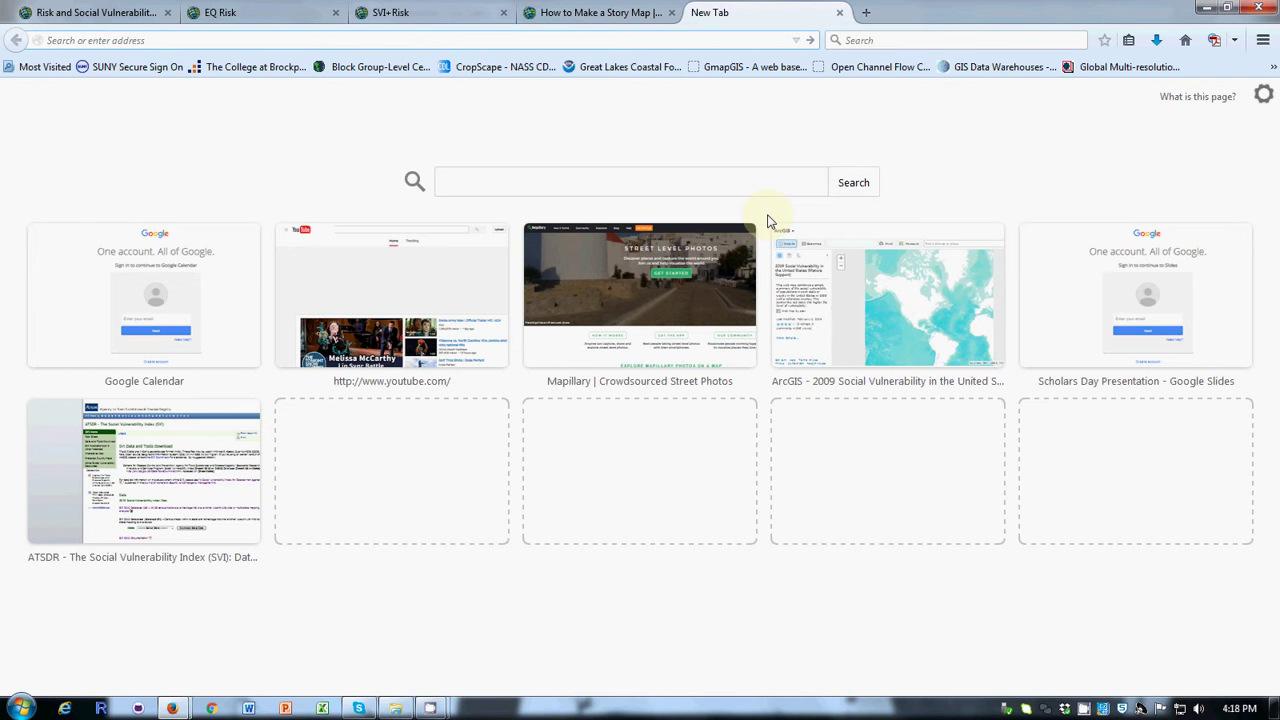
text(arcgis)
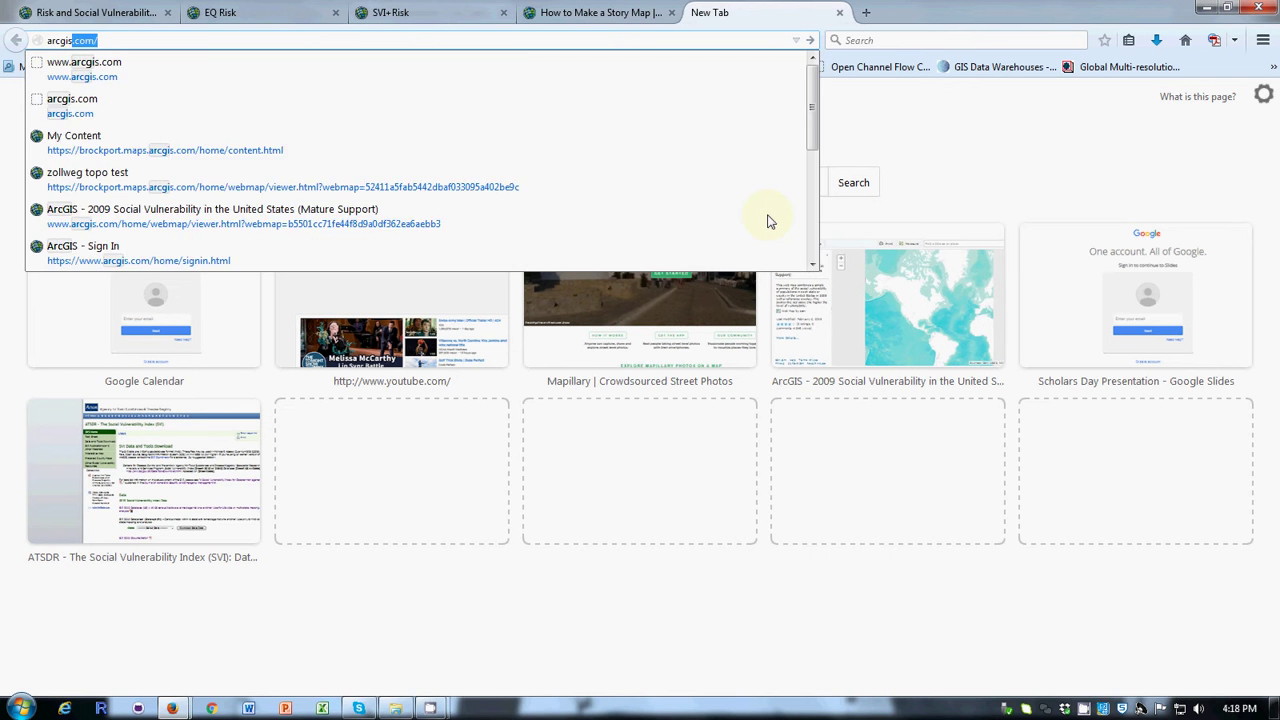
text(.com)
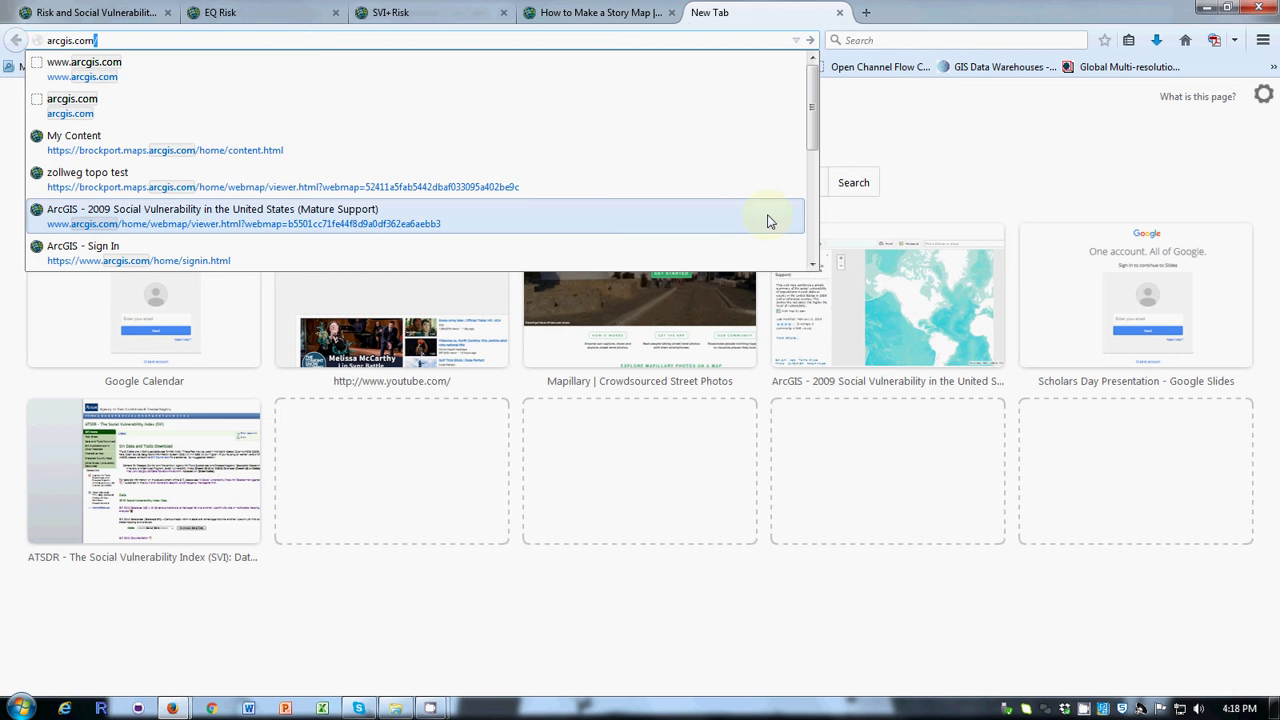
click(118, 64)
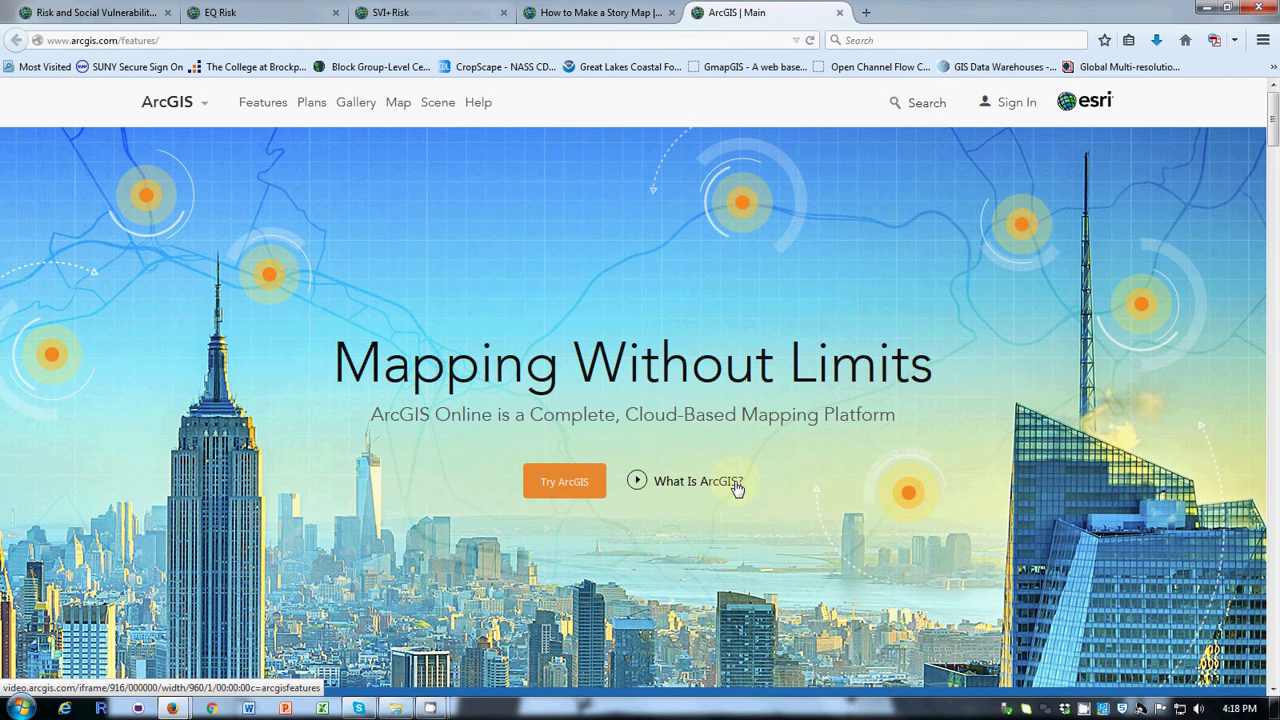
click(1012, 110)
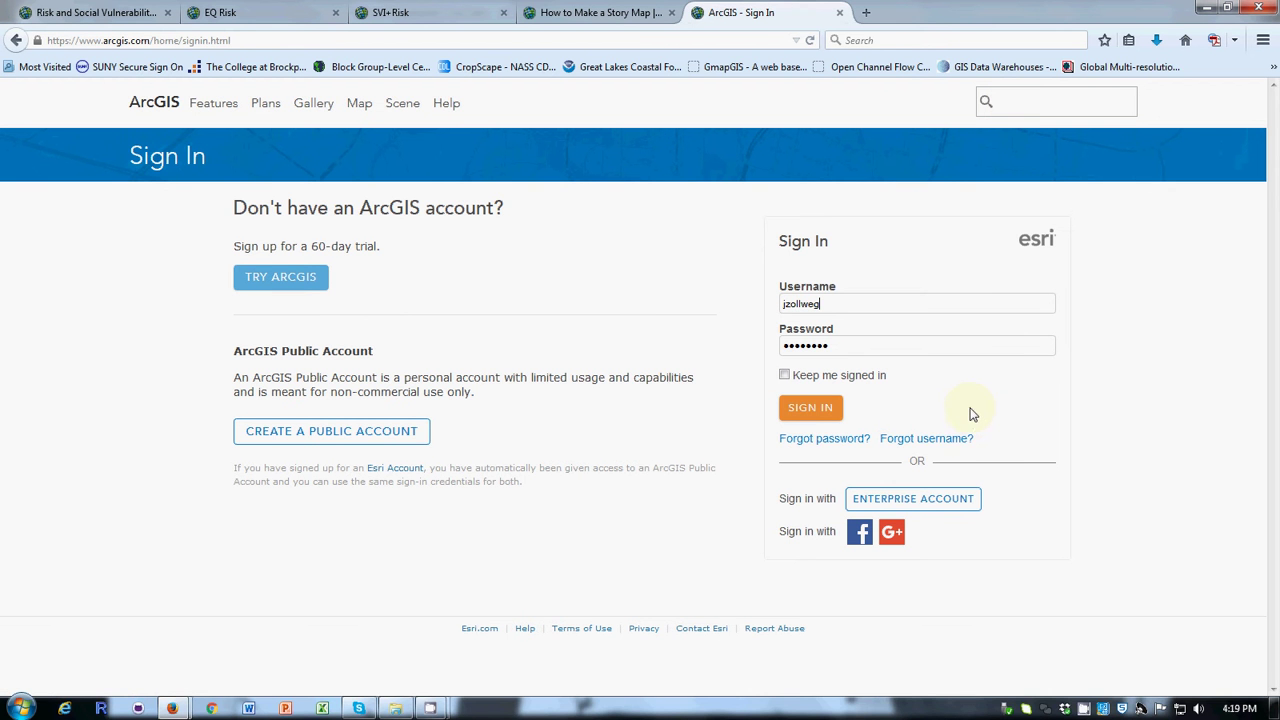
click(818, 412)
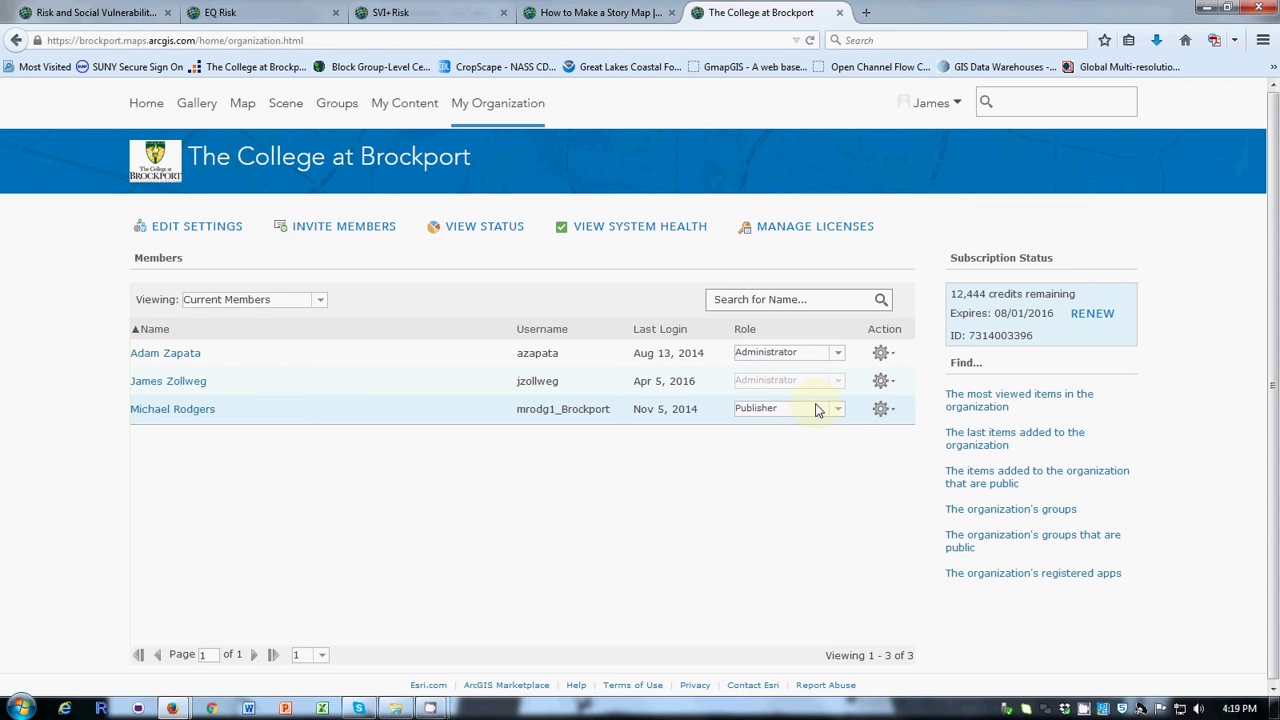
Review the items stored in My Content, including the New_Madrid_Tracts feature layer, and open the map viewer
click(398, 108)
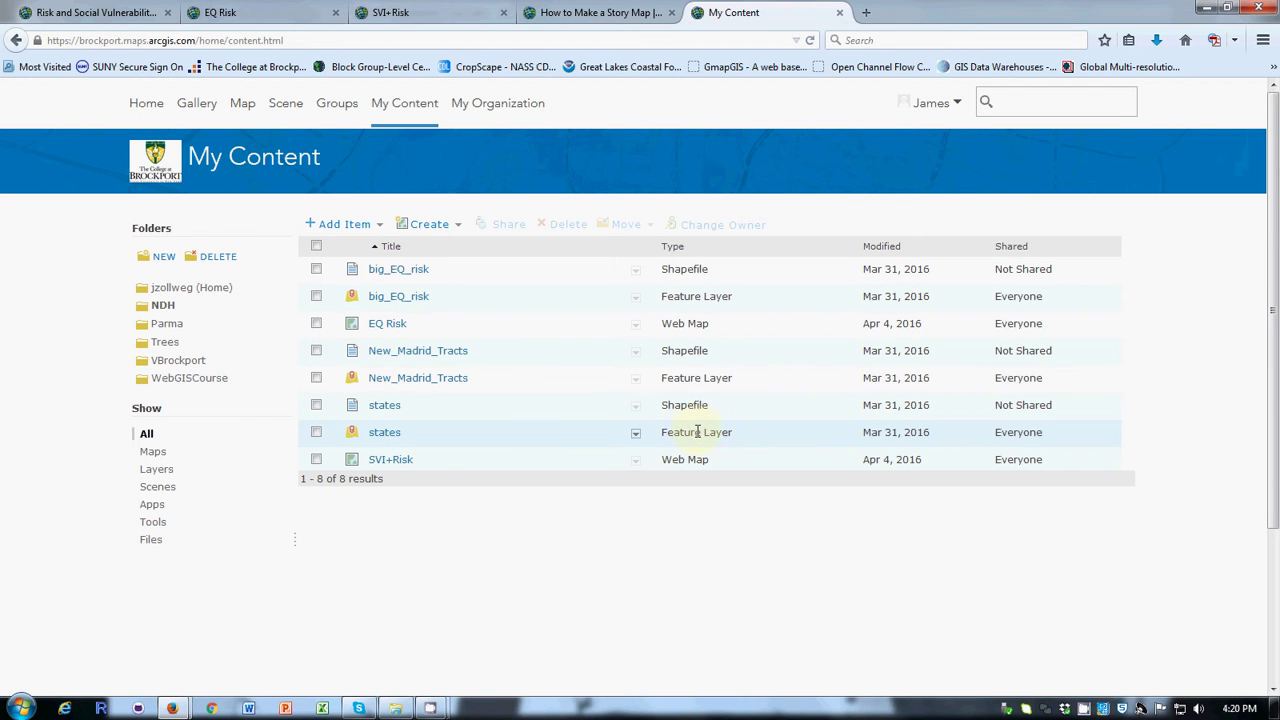
click(635, 378)
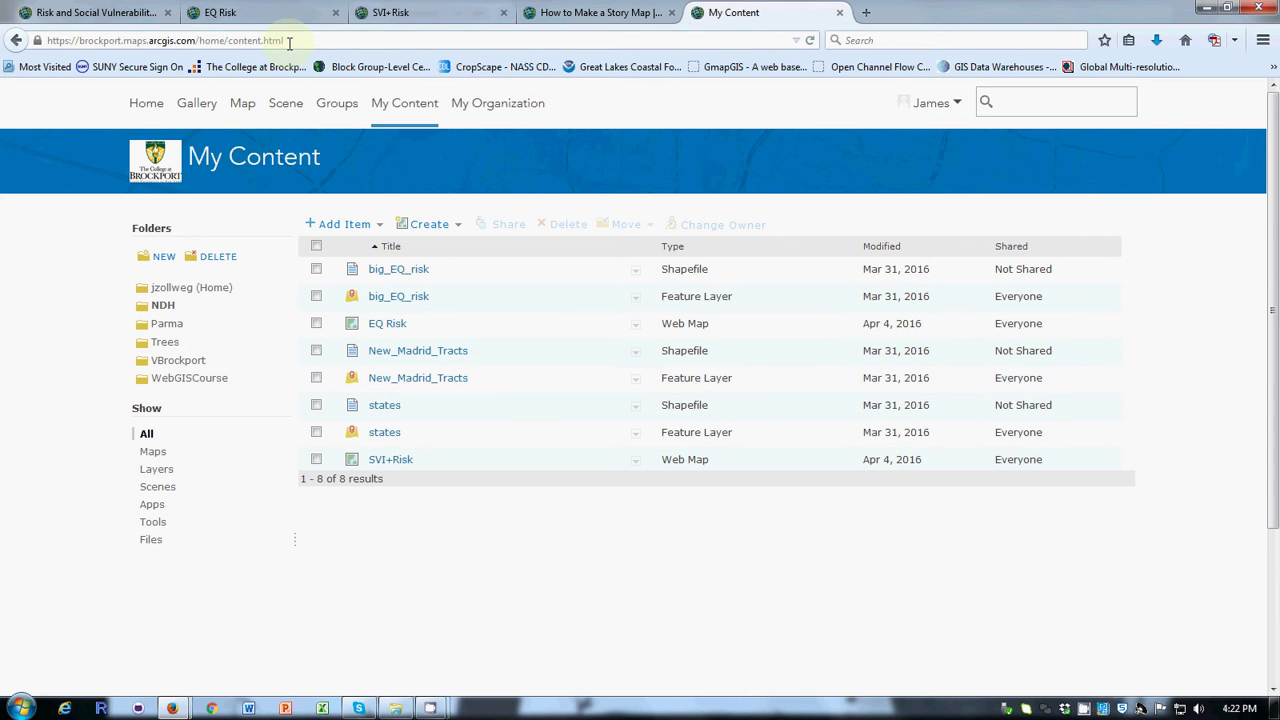
click(247, 110)
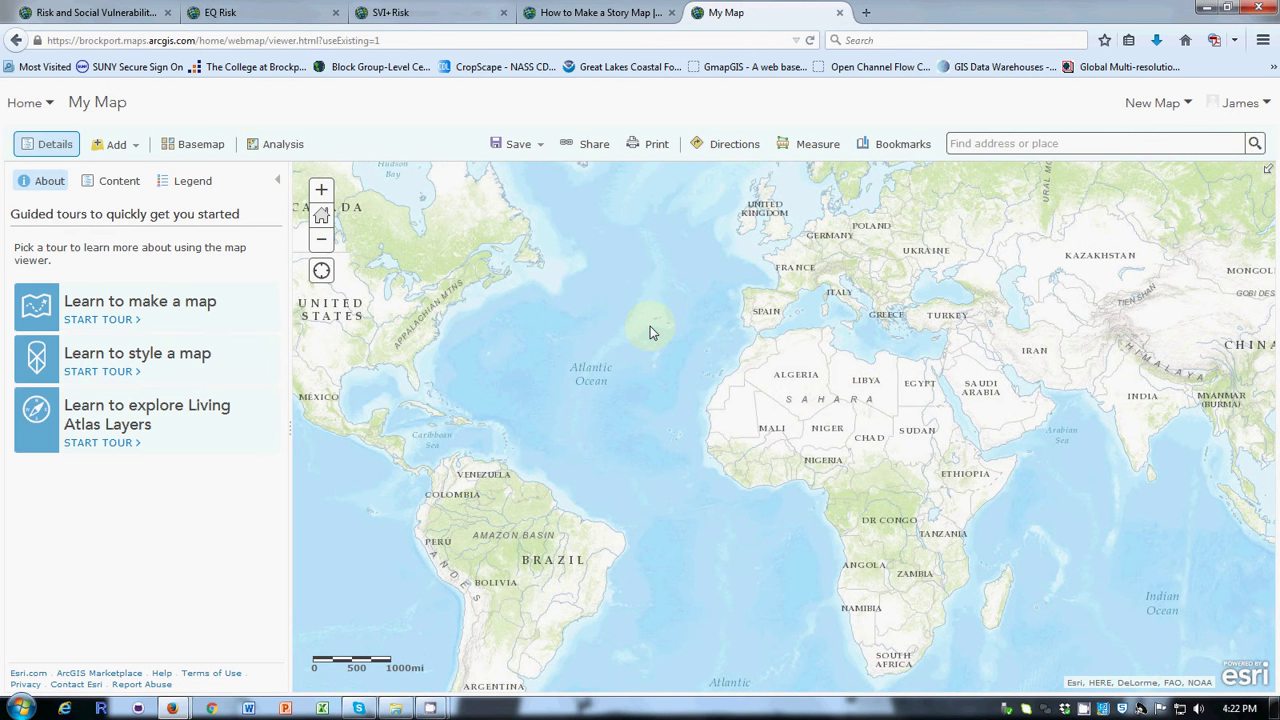
Browse several pages of the Living Atlas layers, up to page 13, to examine which layers are offered
click(136, 148)
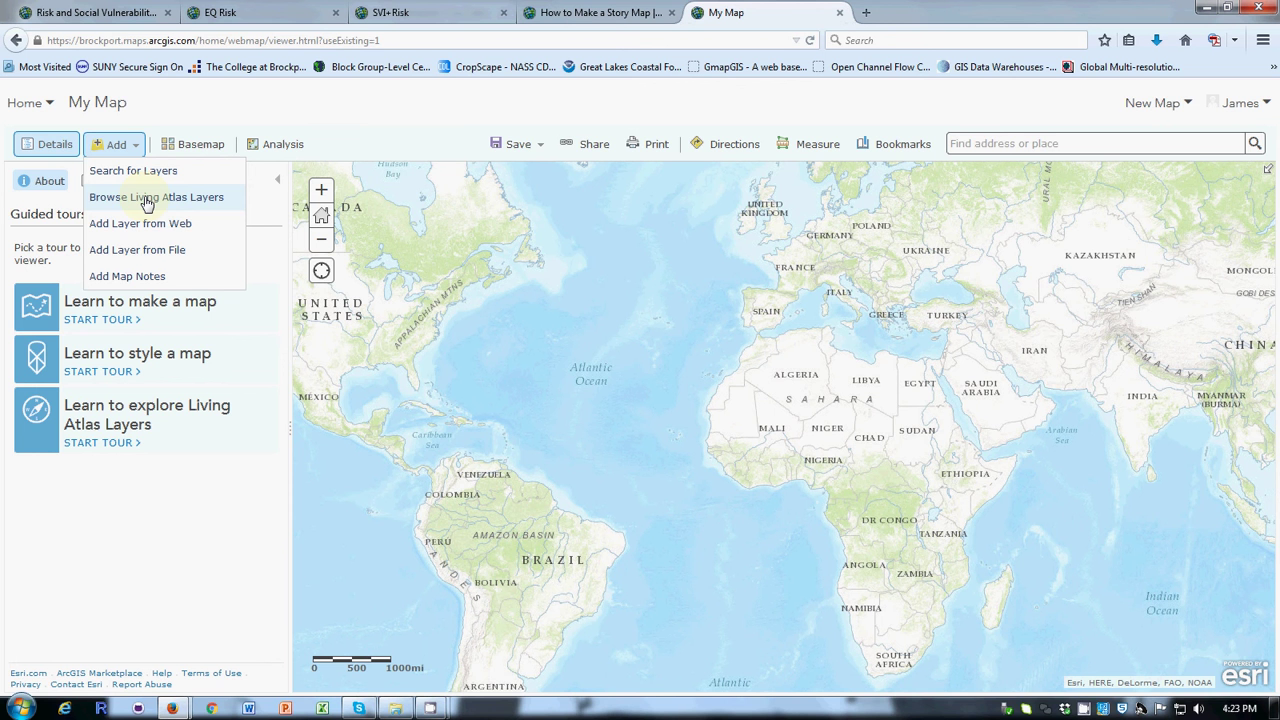
click(148, 203)
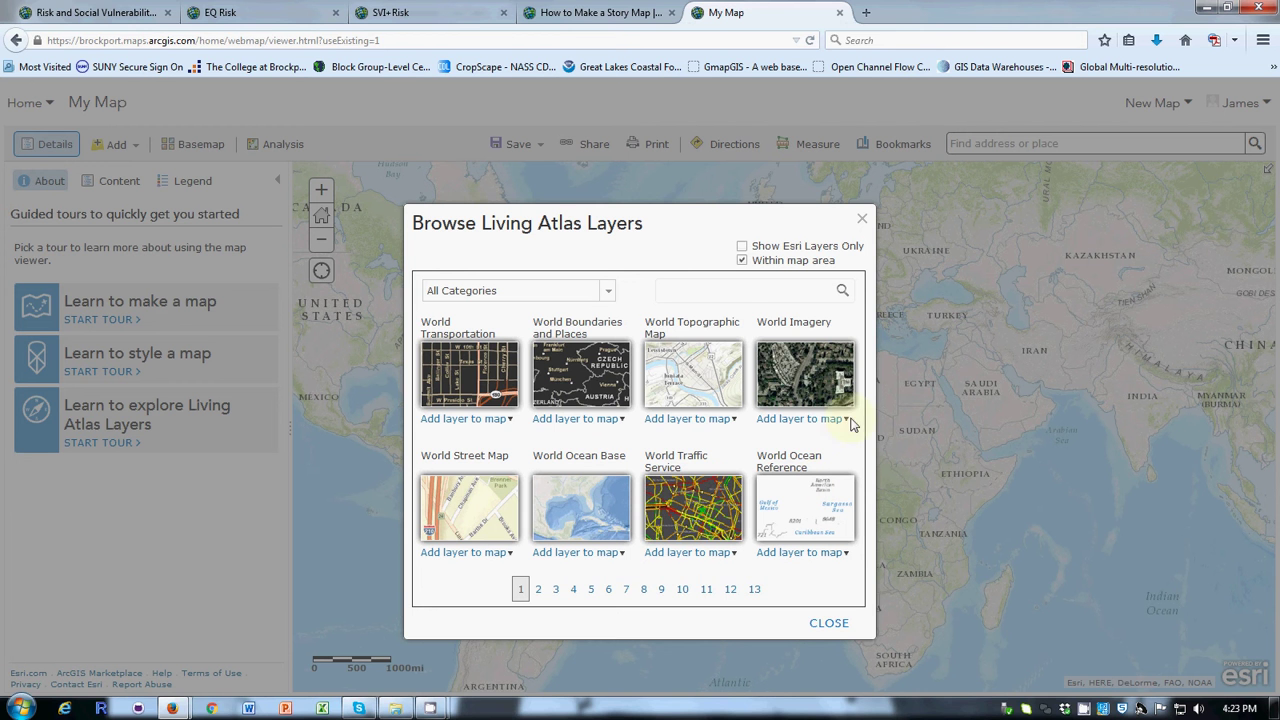
mouse_move(836, 330)
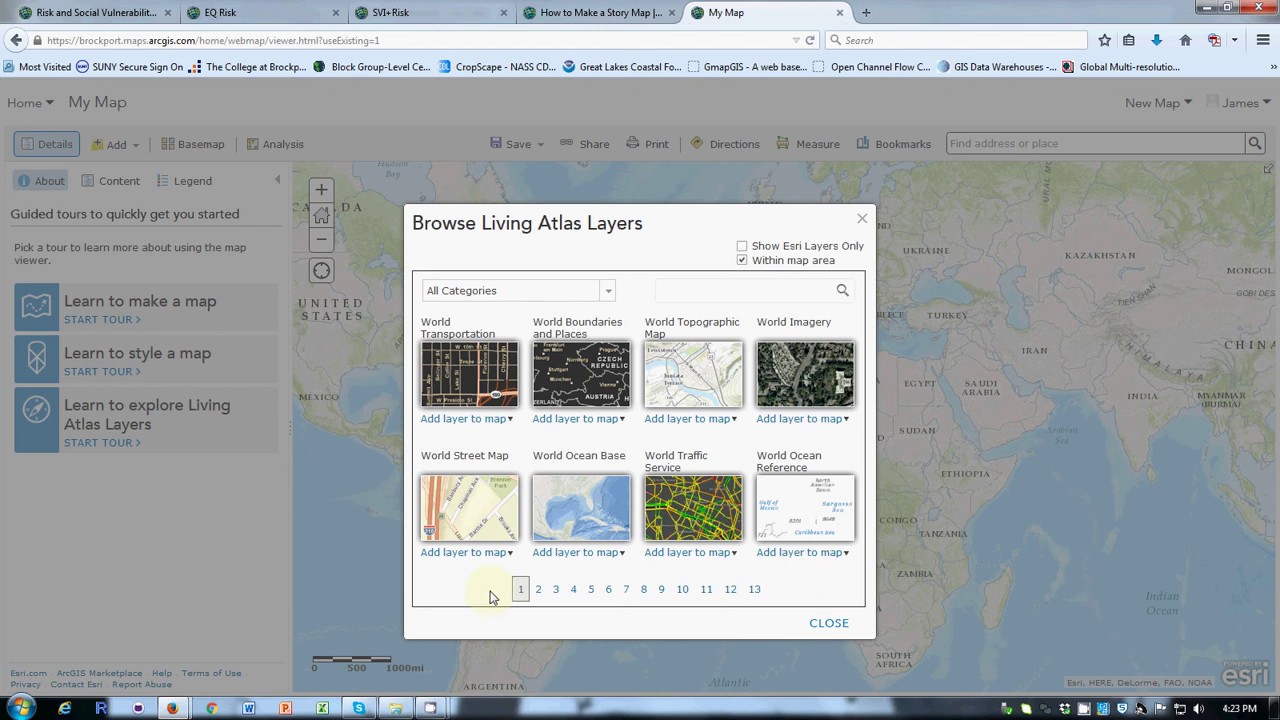
click(590, 590)
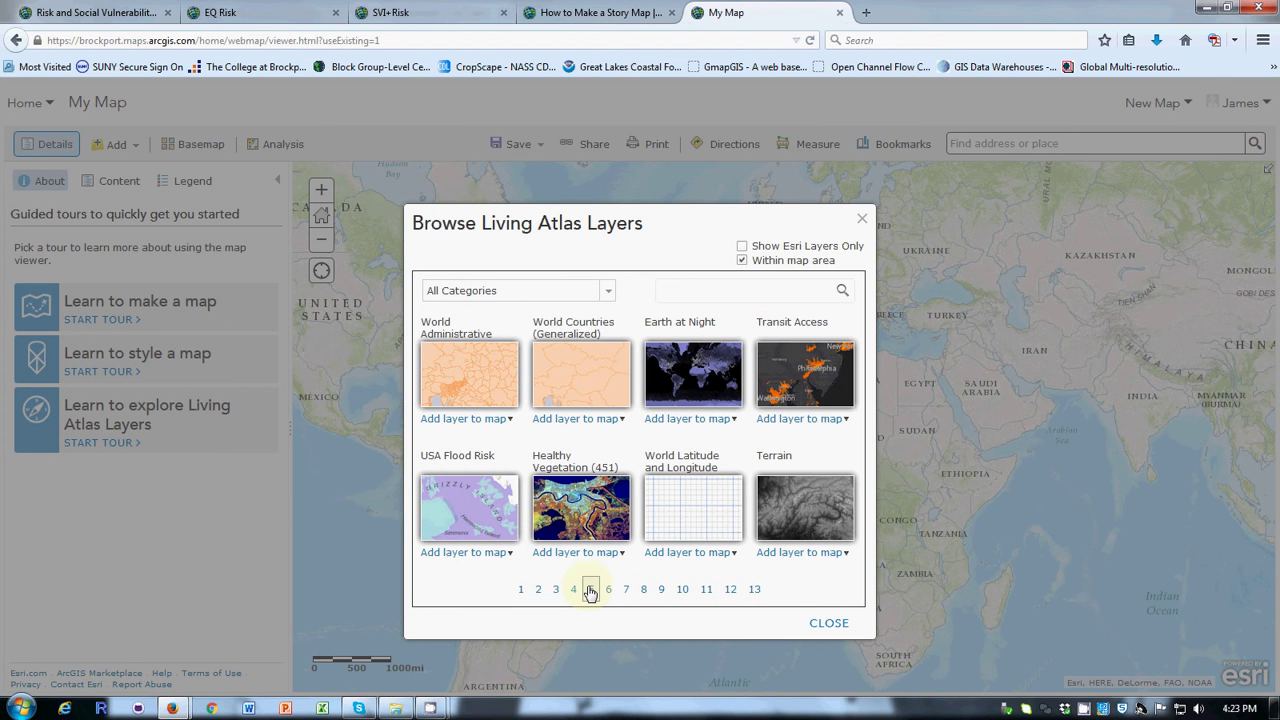
click(643, 590)
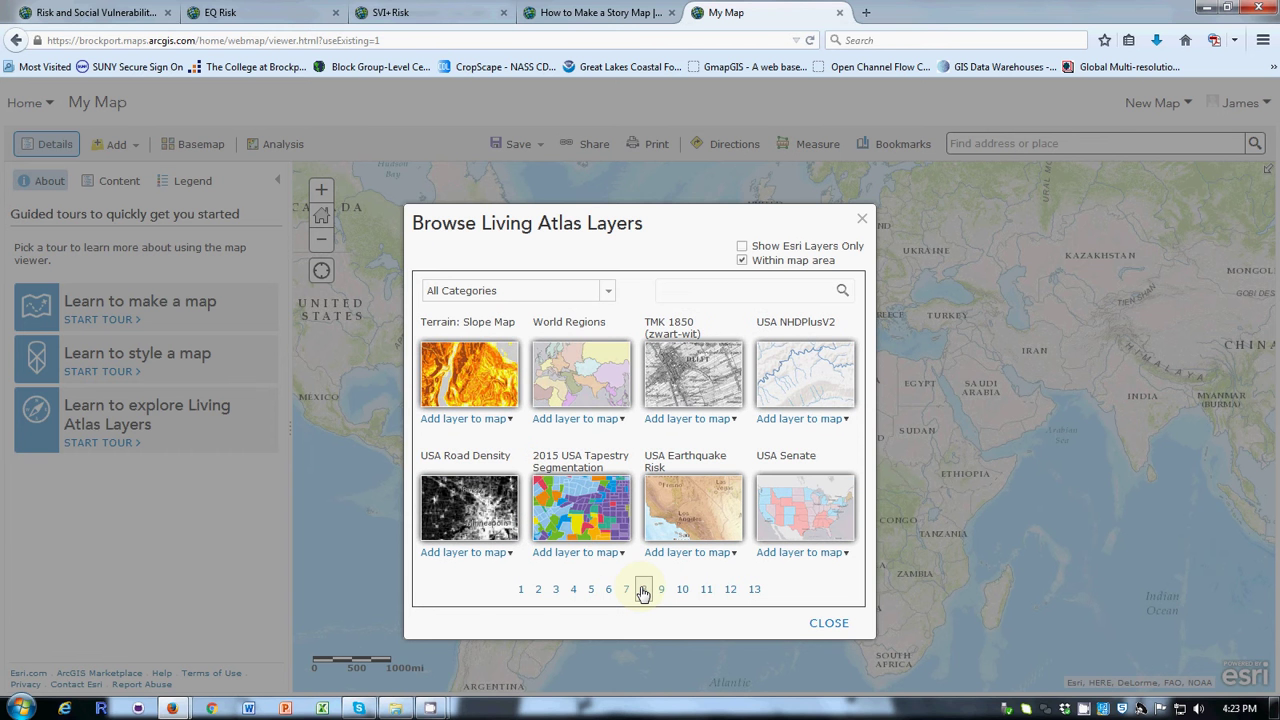
click(684, 592)
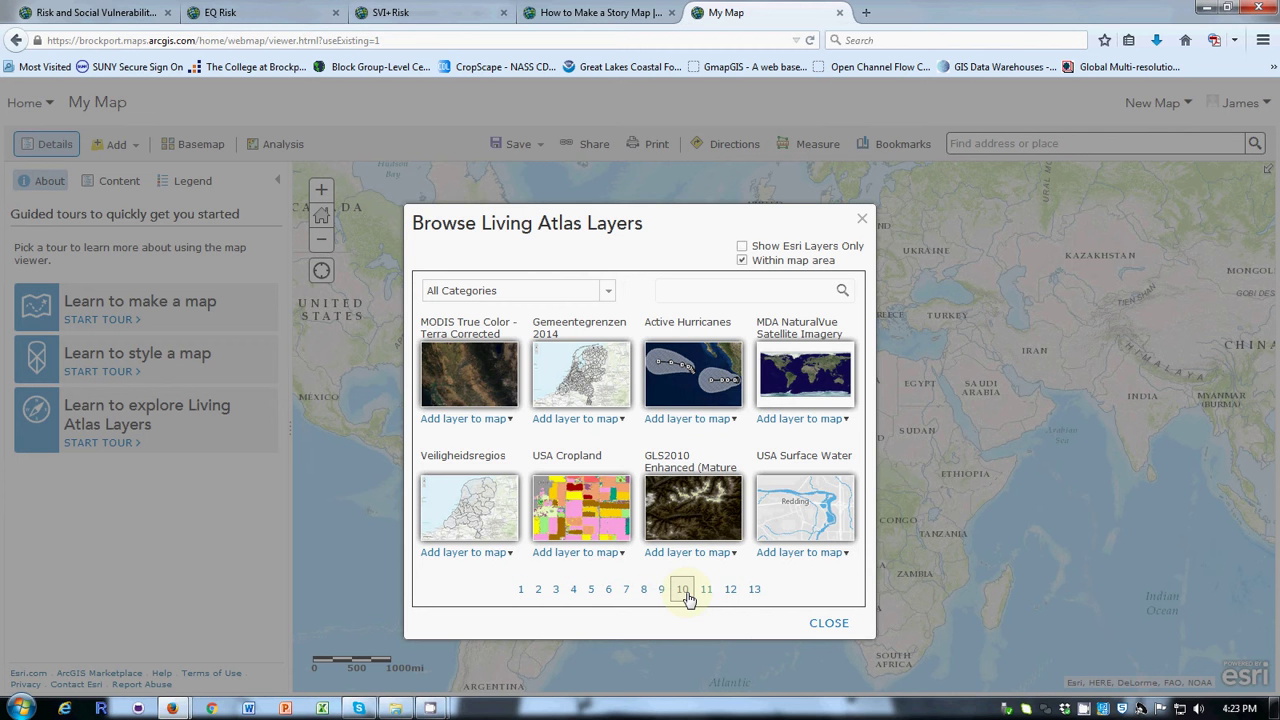
click(711, 594)
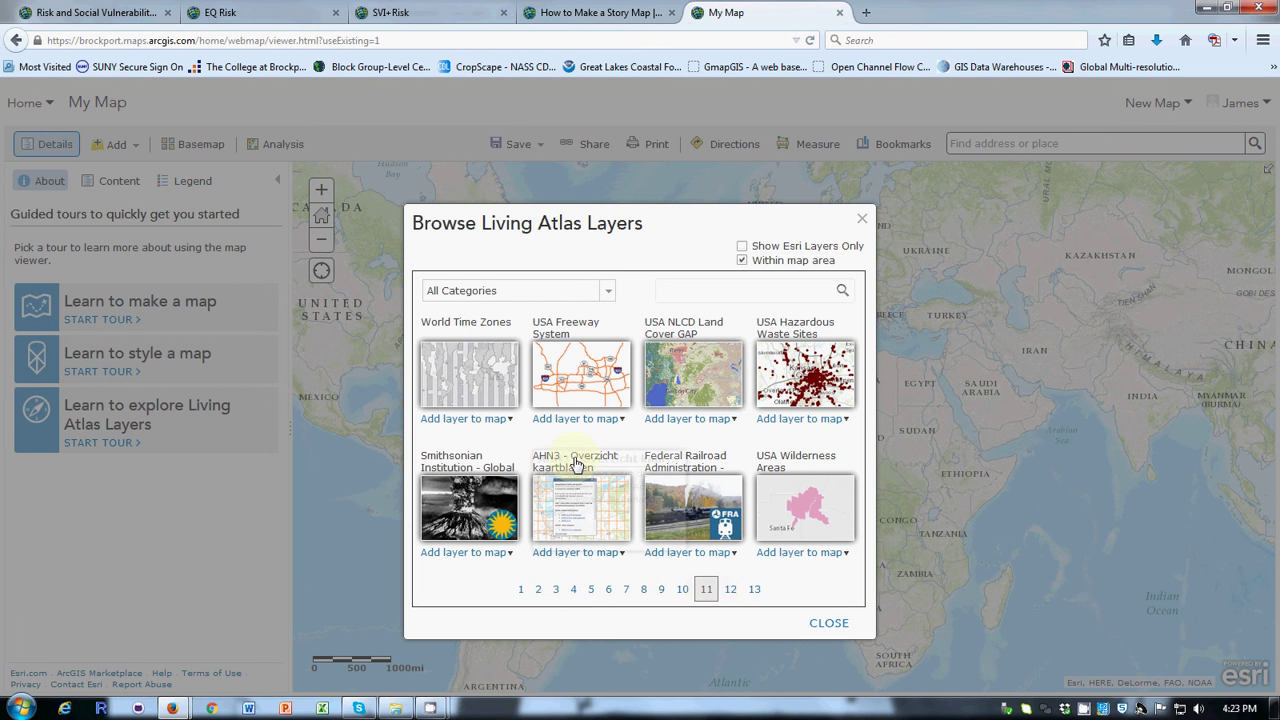
mouse_move(470, 378)
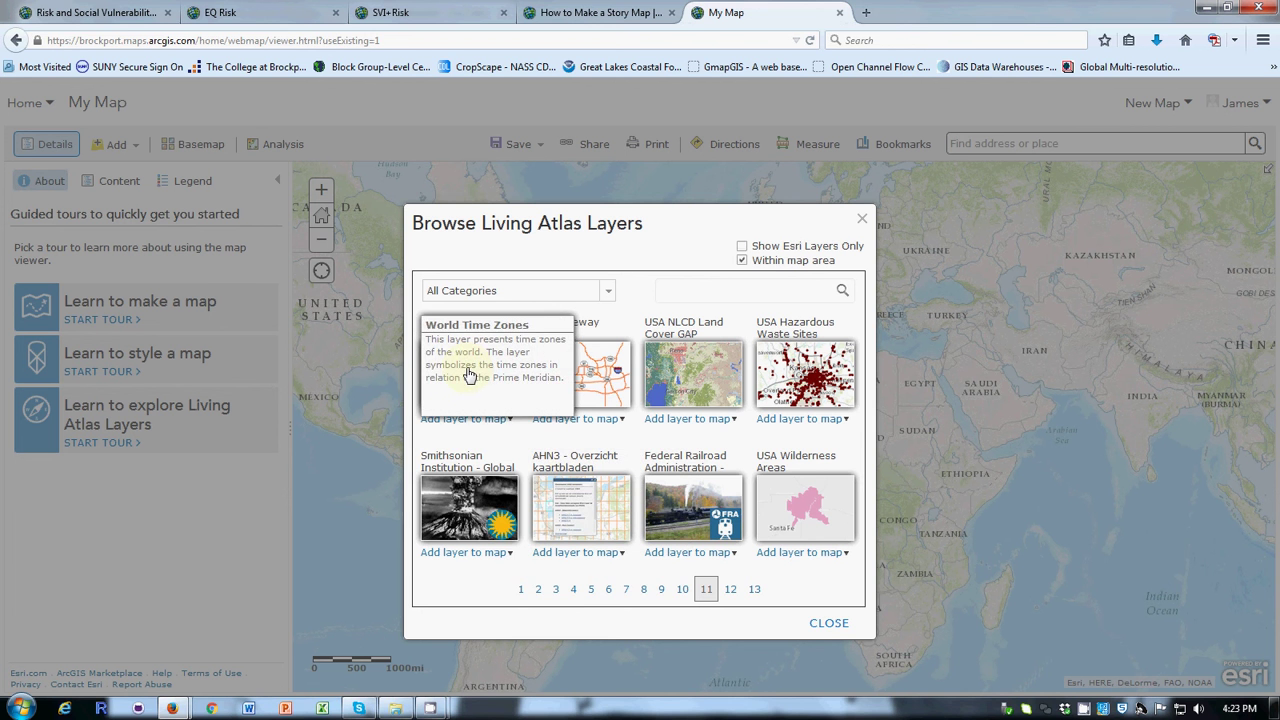
click(755, 591)
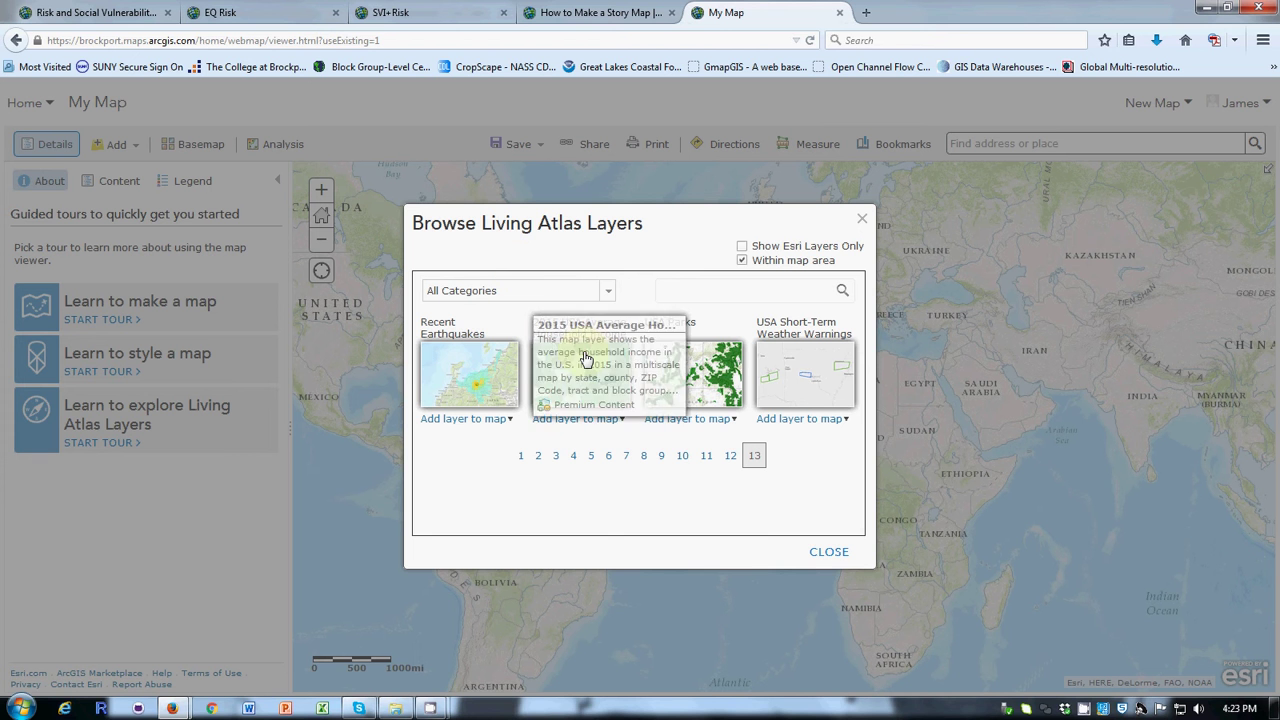
mouse_move(679, 389)
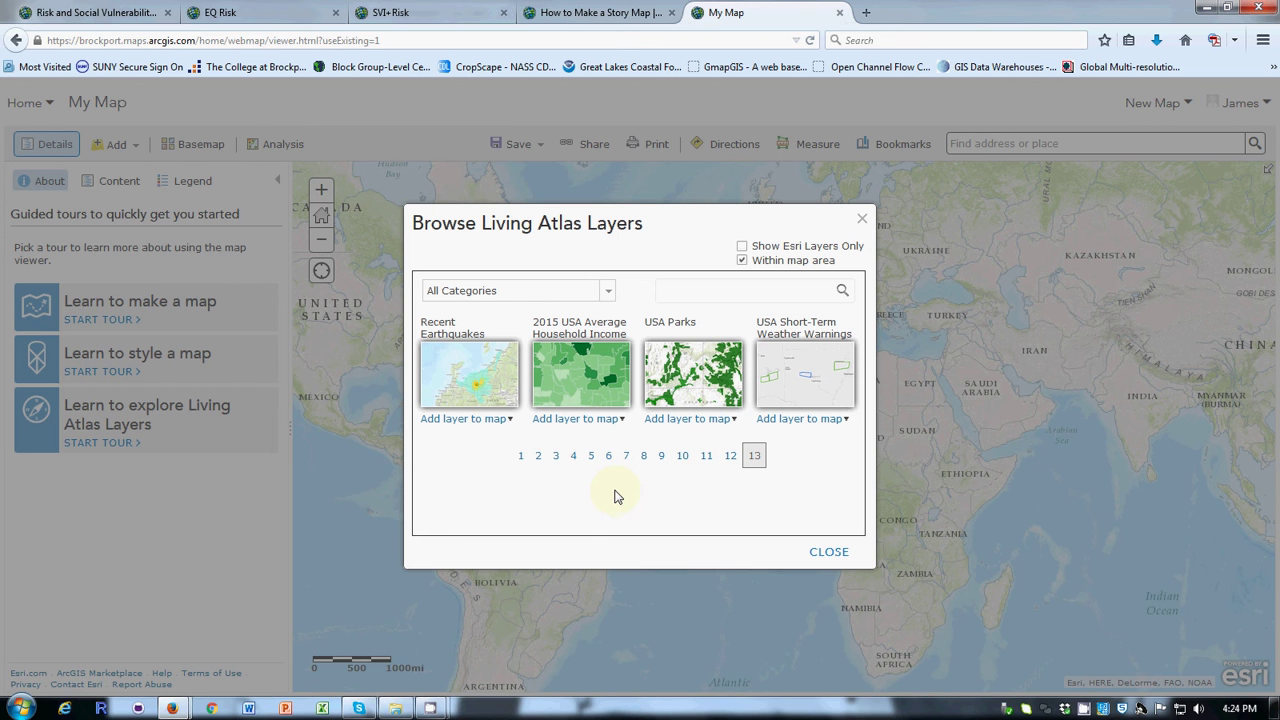
click(829, 556)
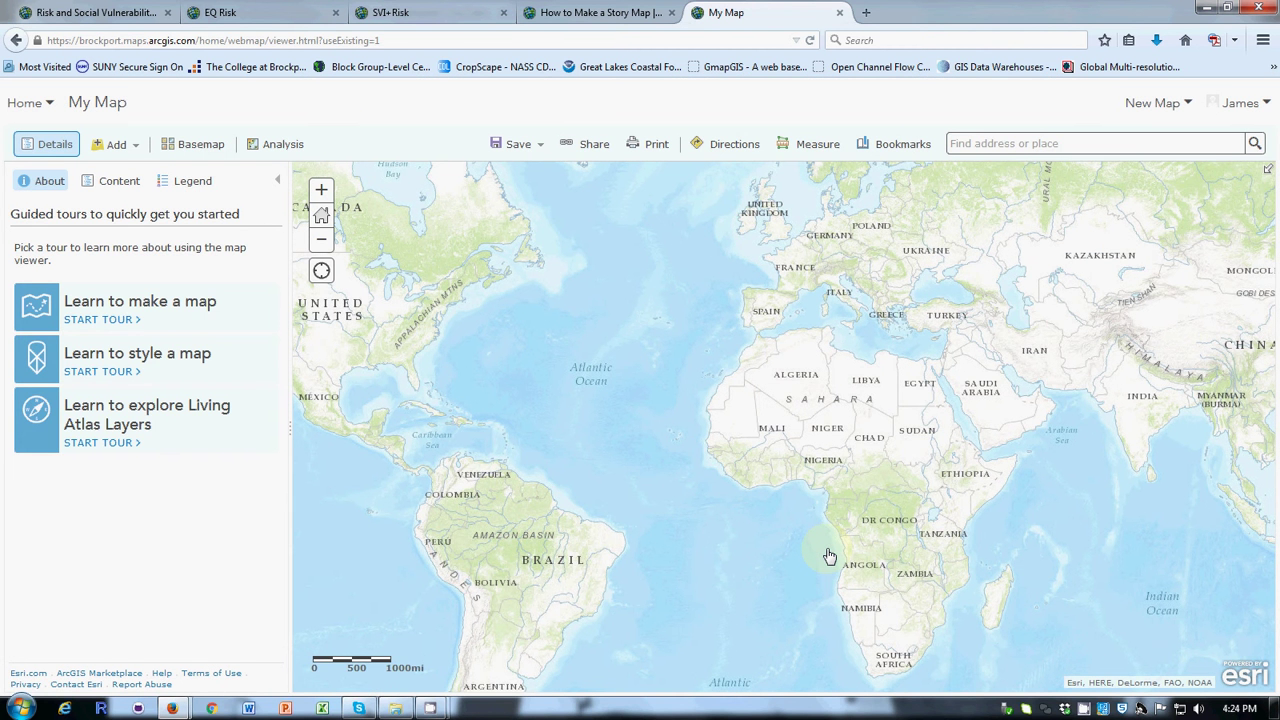
Start a search for layers and examine the full list of layers available in My Organization
click(101, 148)
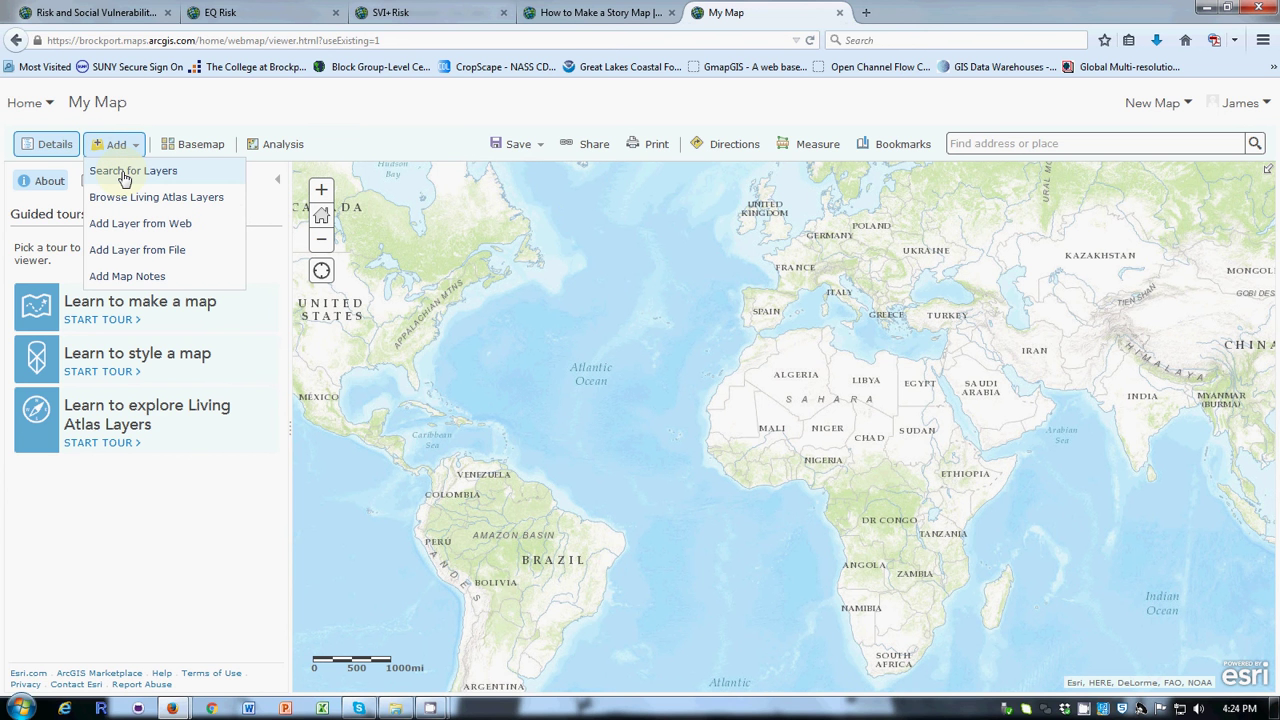
click(124, 177)
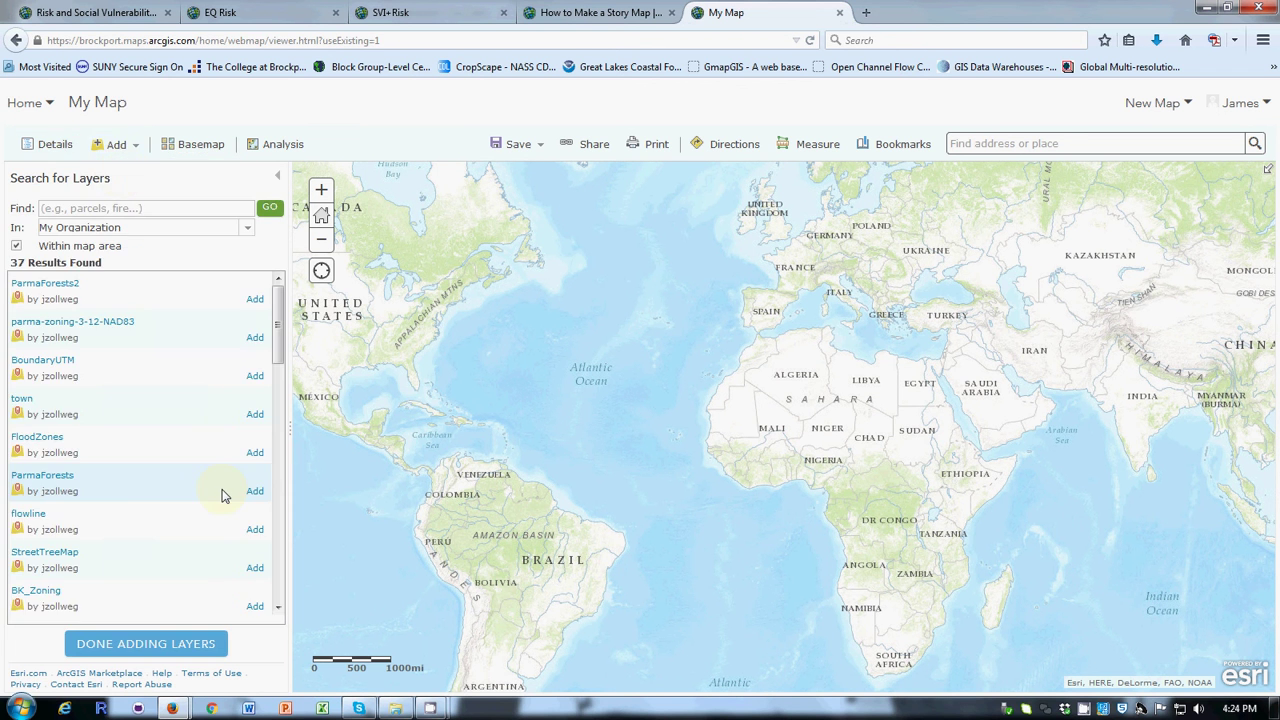
click(250, 232)
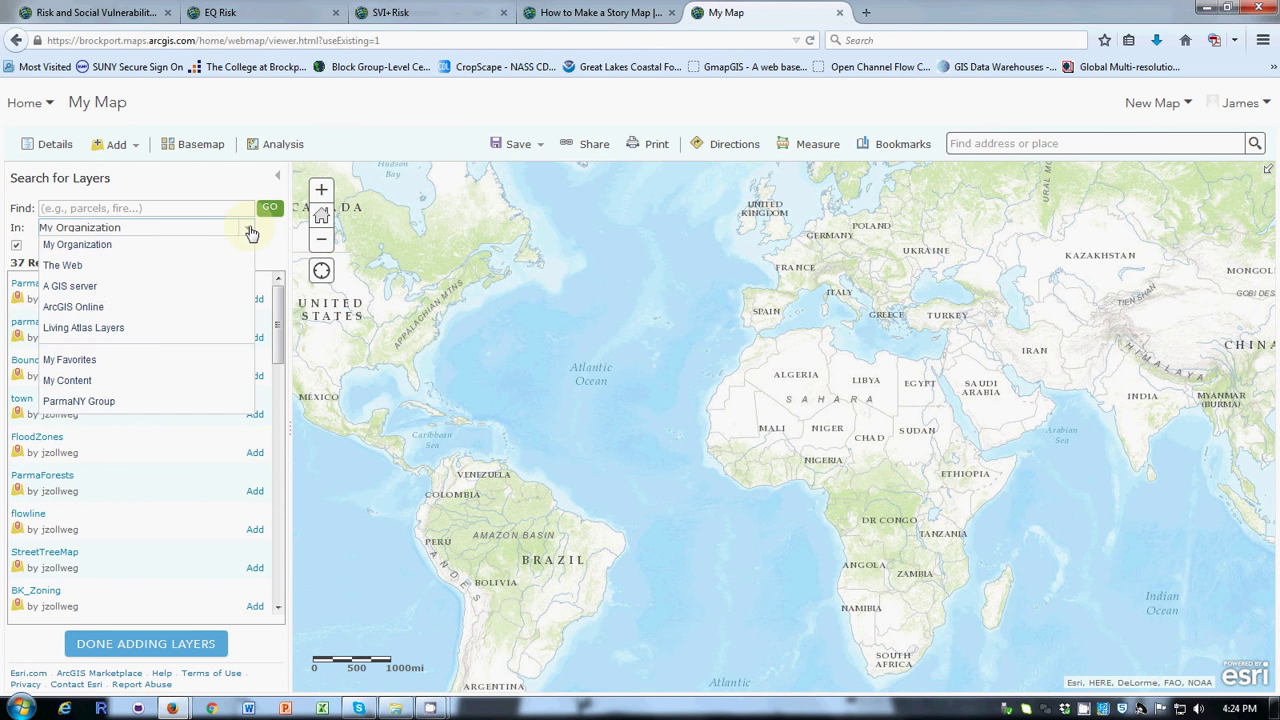
click(250, 230)
drag(280, 305, 258, 408)
scroll(258, 408, down, 8)
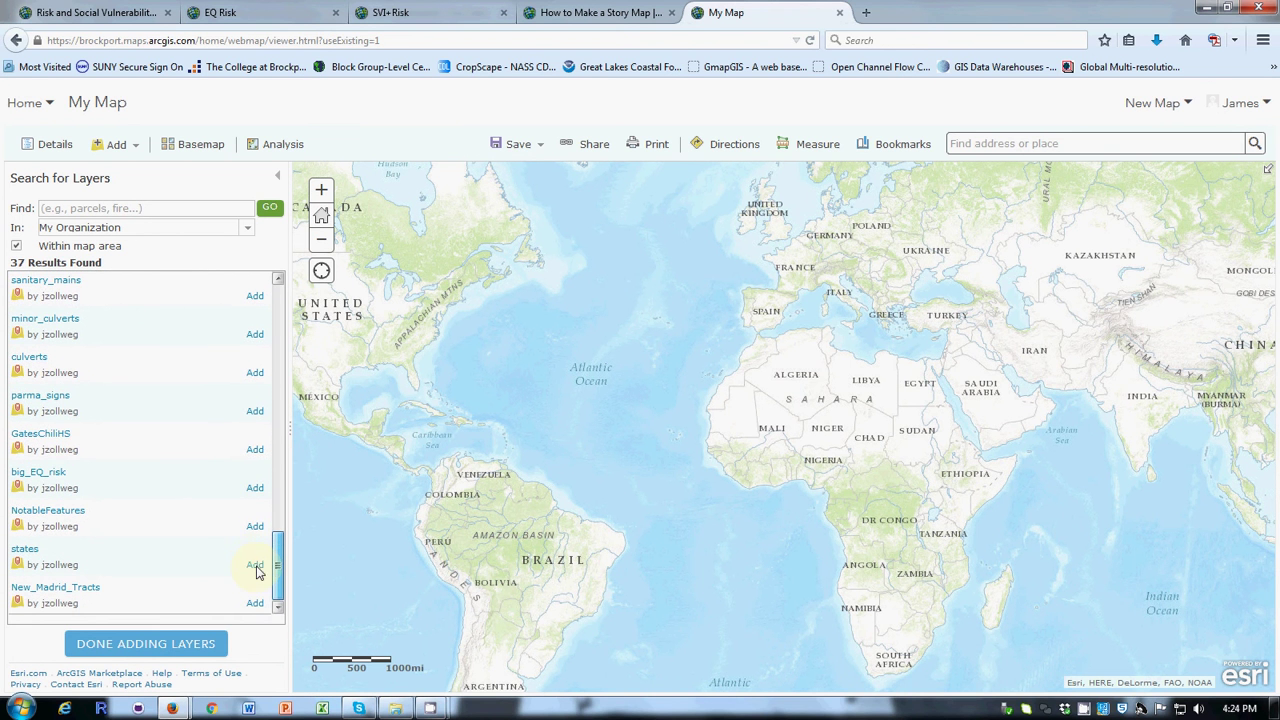
scroll(266, 530, up, 4)
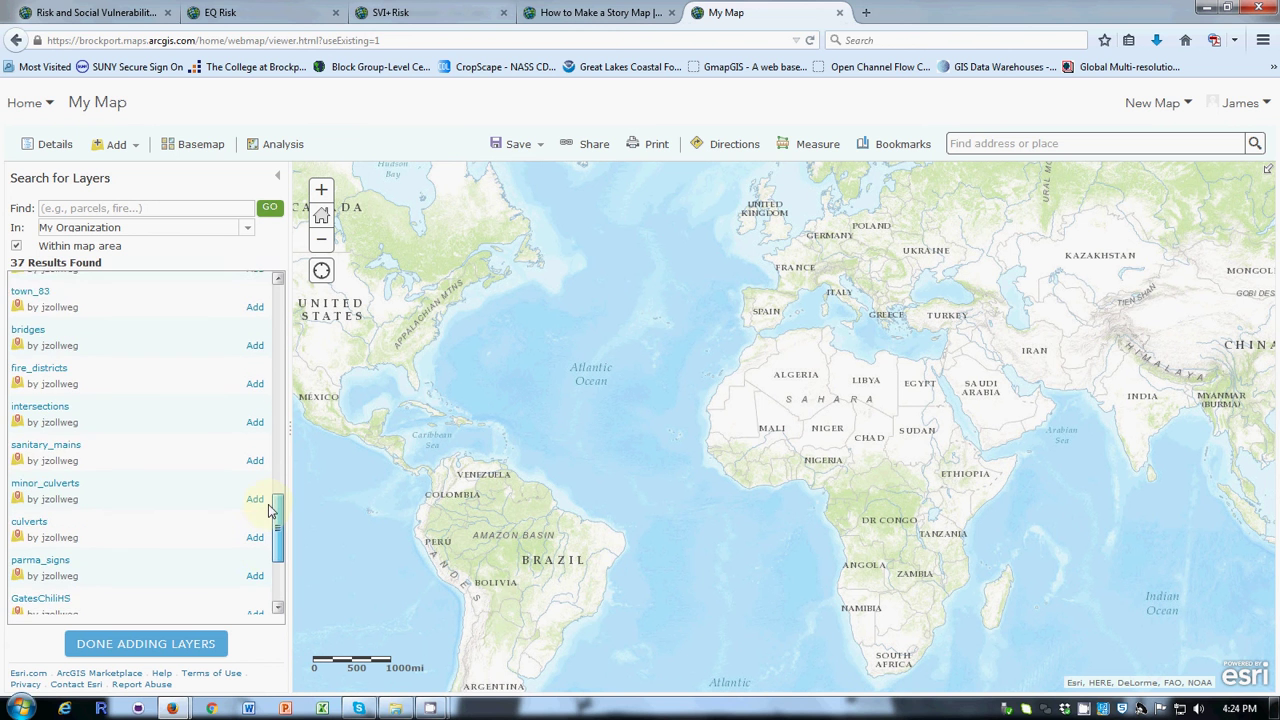
scroll(268, 502, up, 4)
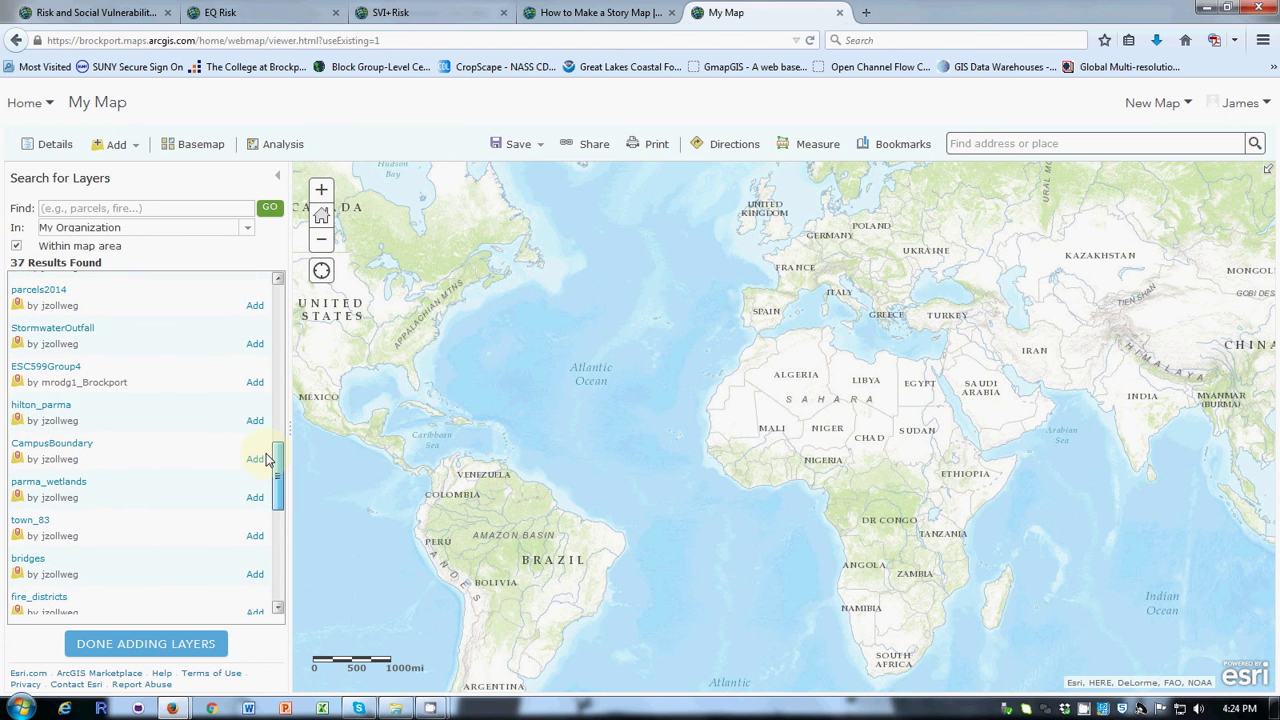
scroll(266, 452, up, 2)
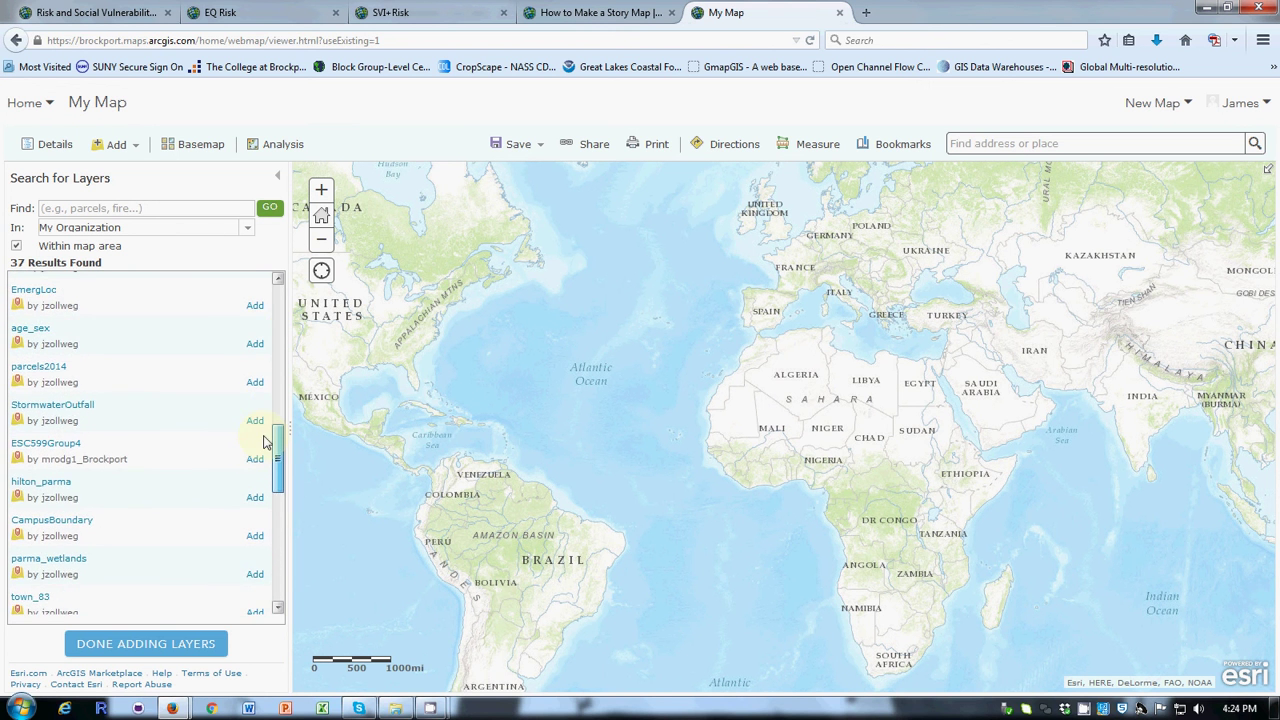
scroll(266, 440, up, 10)
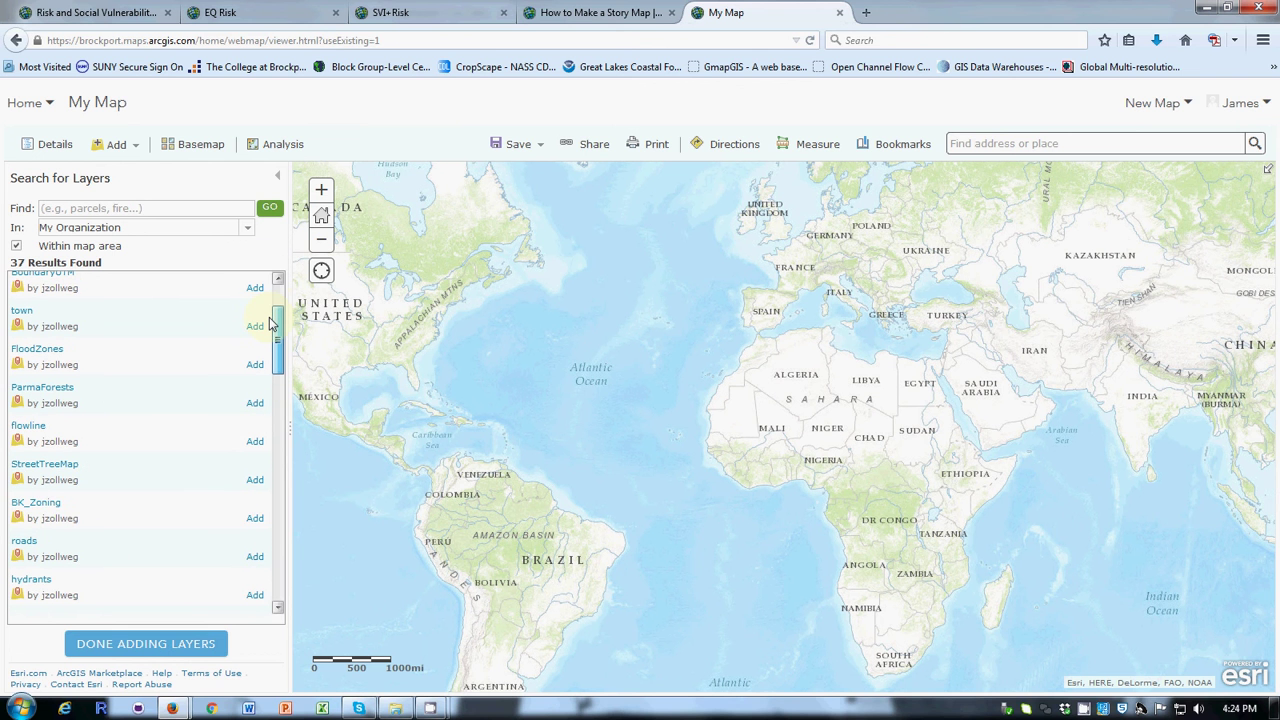
scroll(268, 323, up, 3)
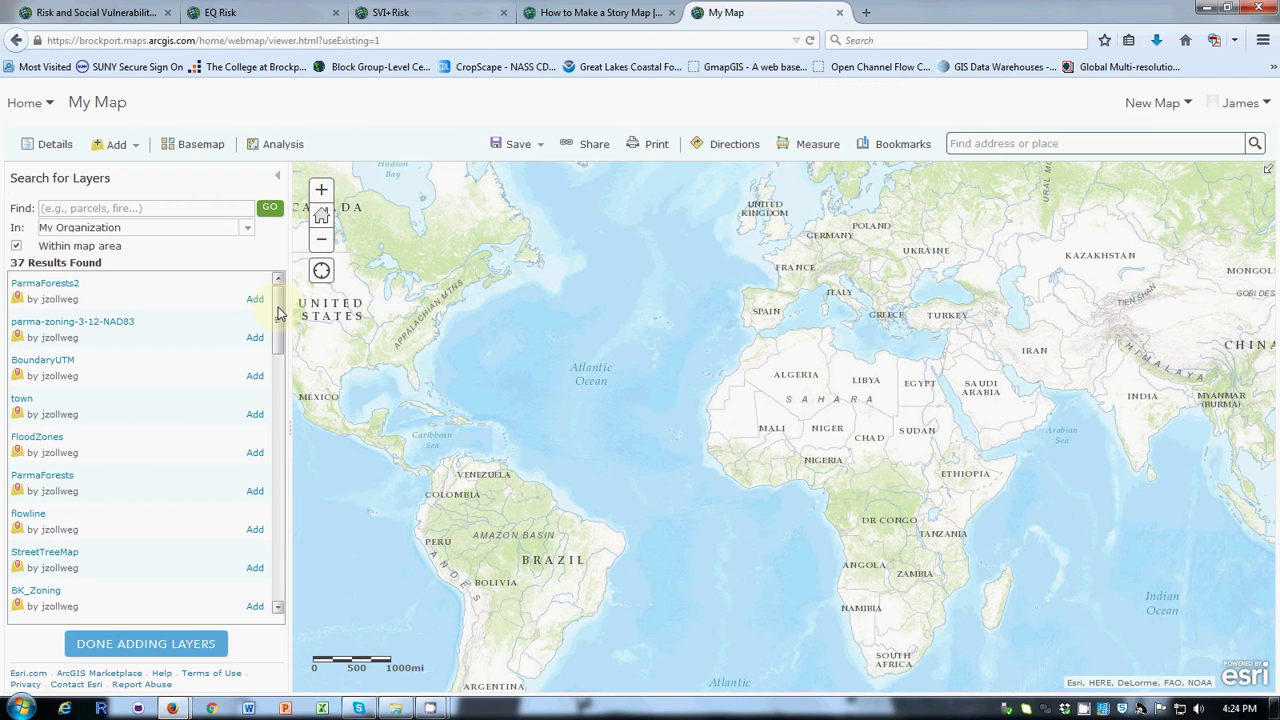
Search ArcGIS Online for "social vulnerability" layers within the map area
click(249, 228)
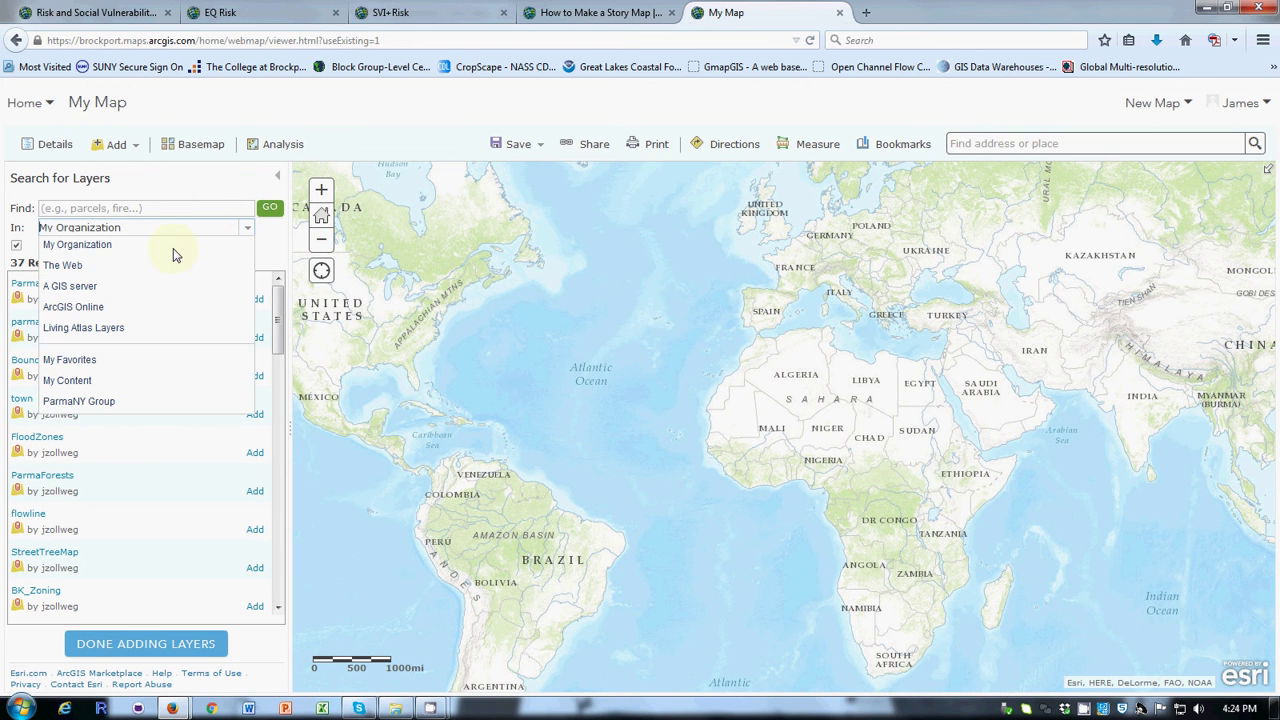
click(97, 310)
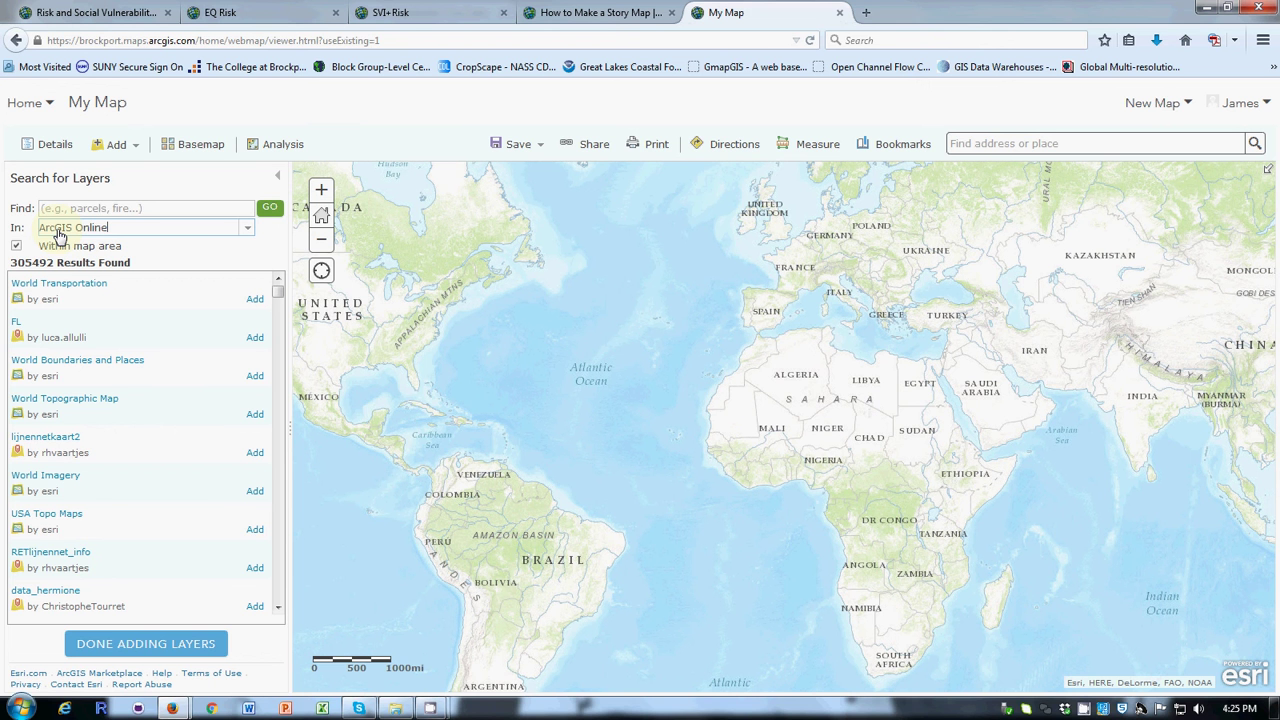
click(90, 207)
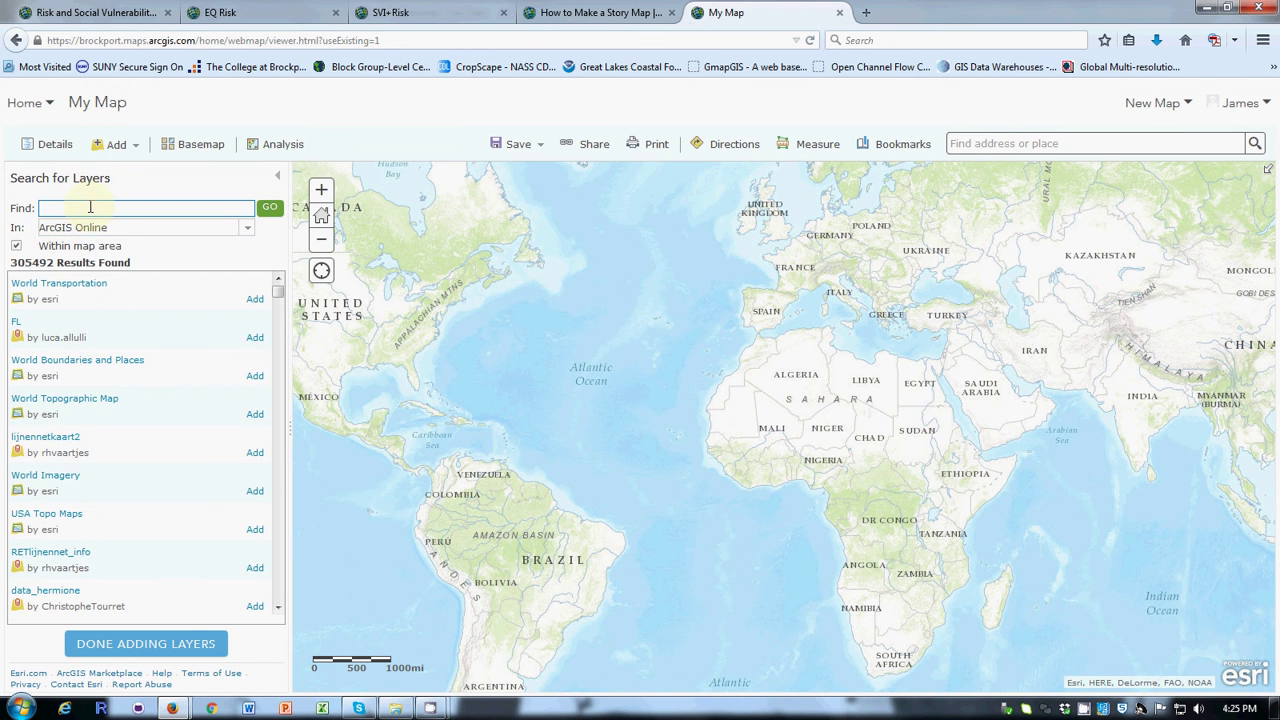
text(social vulnerability)
key(Return)
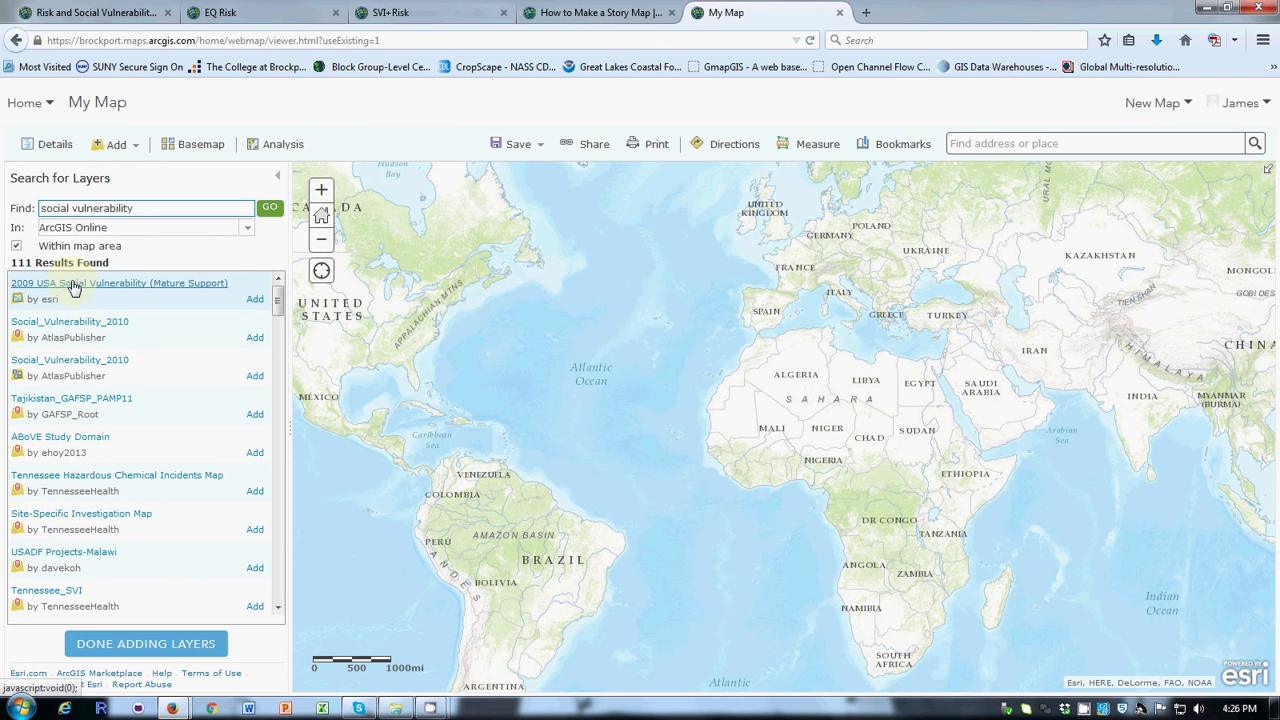
Add the "2009 USA Social Vulnerability (Mature Support)" layer by esri to the map and bring the United States into view
click(73, 285)
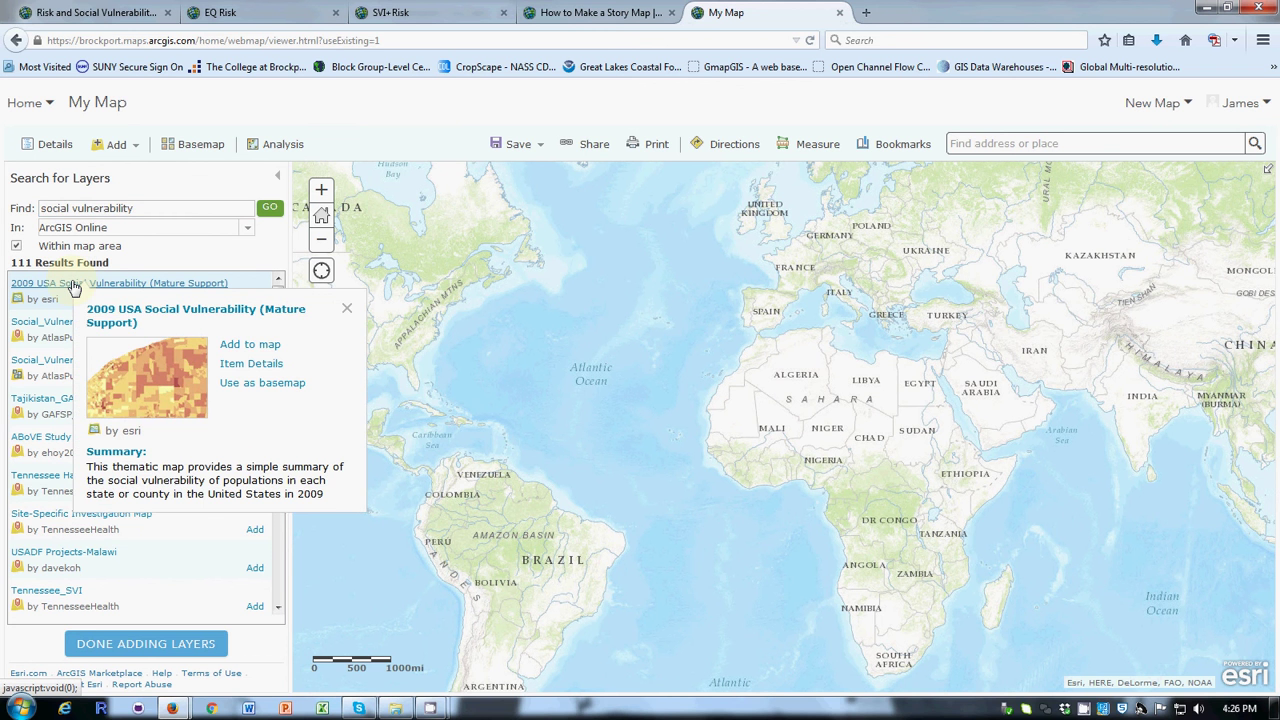
click(249, 345)
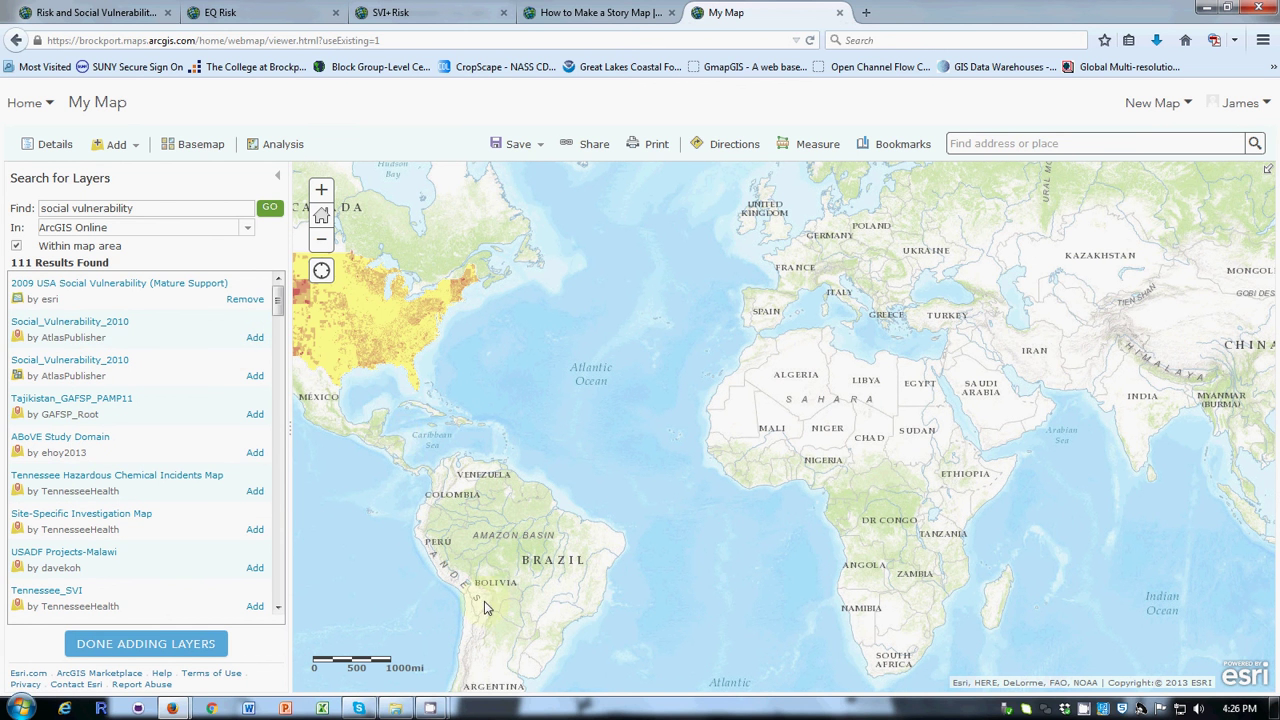
drag(490, 537, 820, 600)
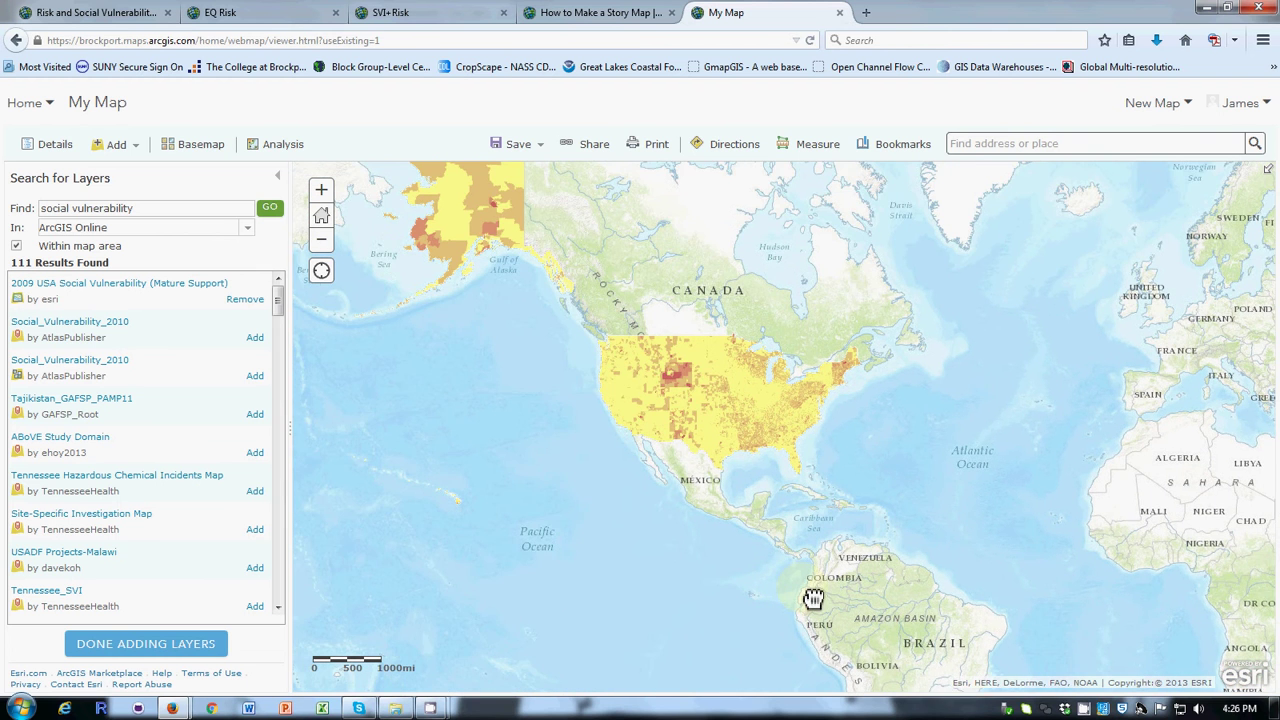
Frame the contiguous United States on the map to examine the social vulnerability layer
scroll(668, 392, up, 1)
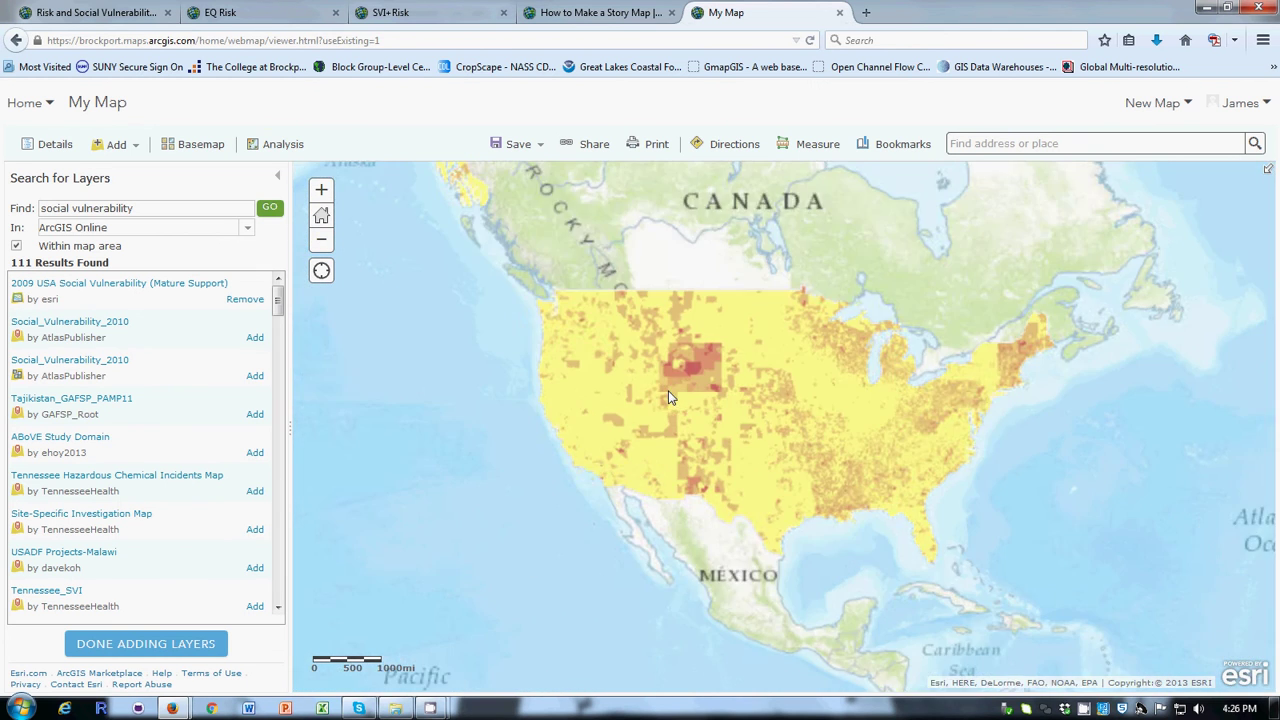
scroll(668, 390, up, 1)
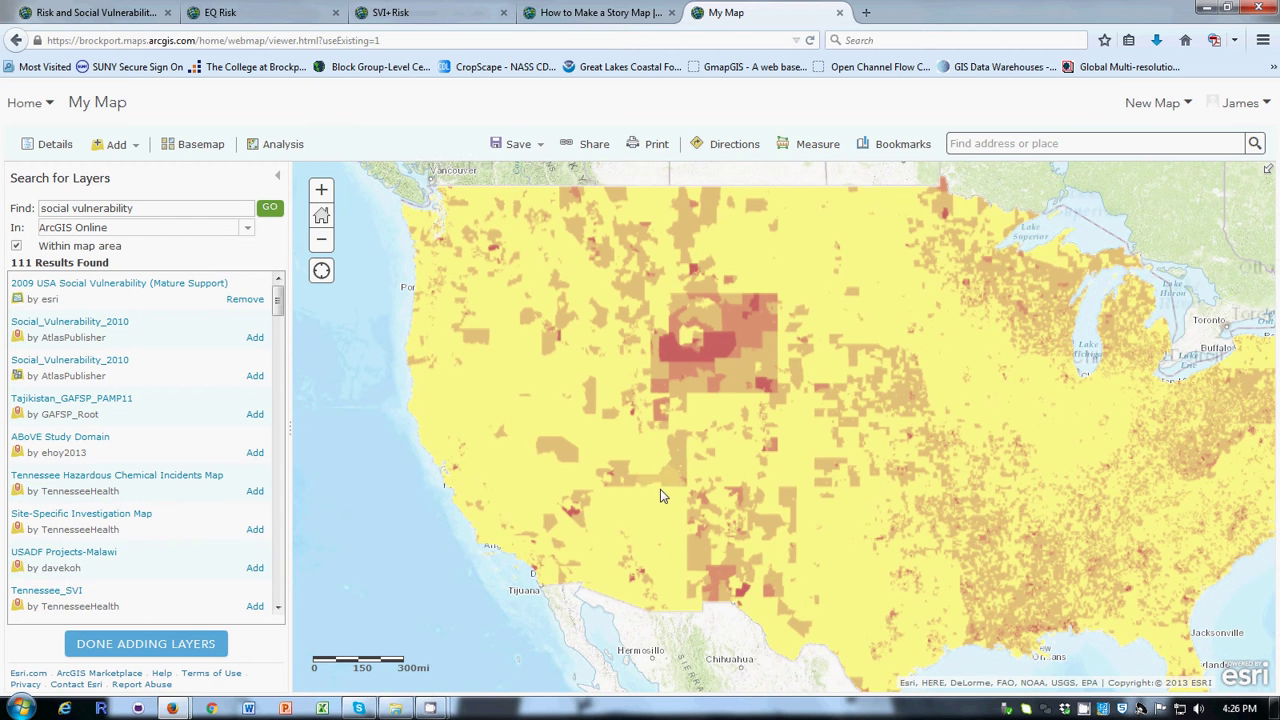
scroll(655, 492, down, 1)
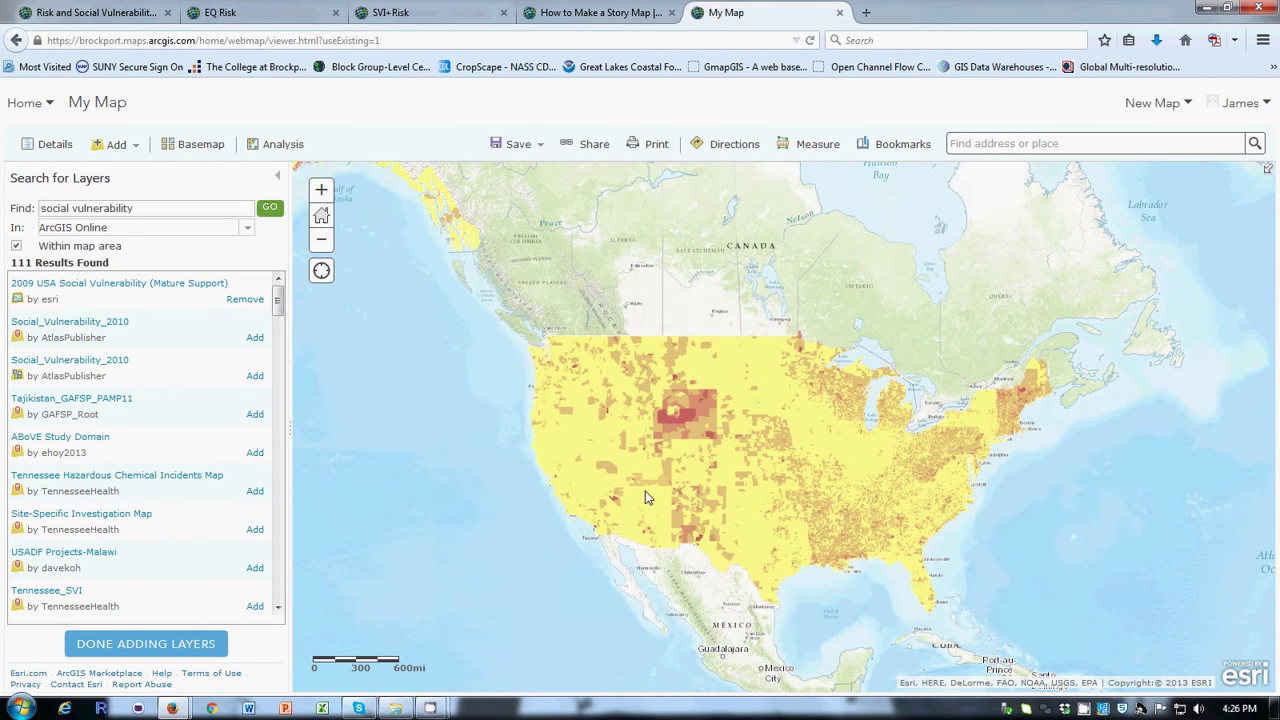
drag(572, 585, 520, 543)
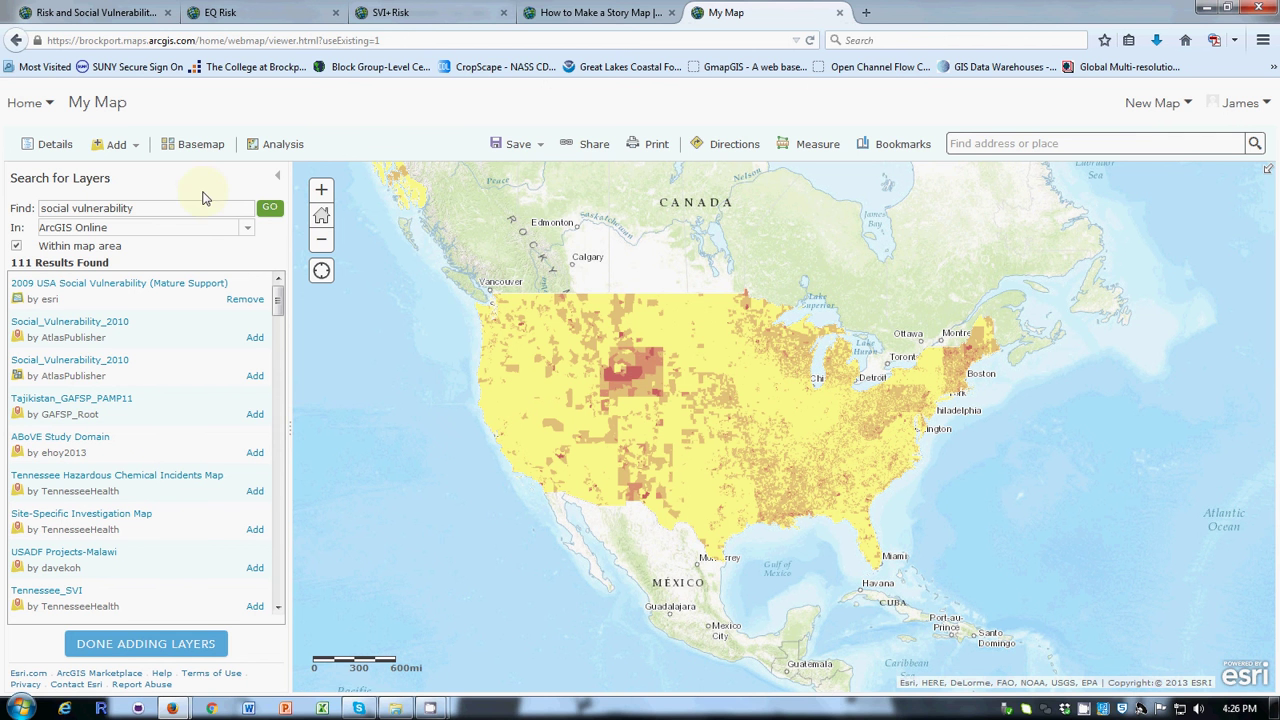
Switch the layer search to My Organization and clear the "social vulnerability" search term
click(249, 231)
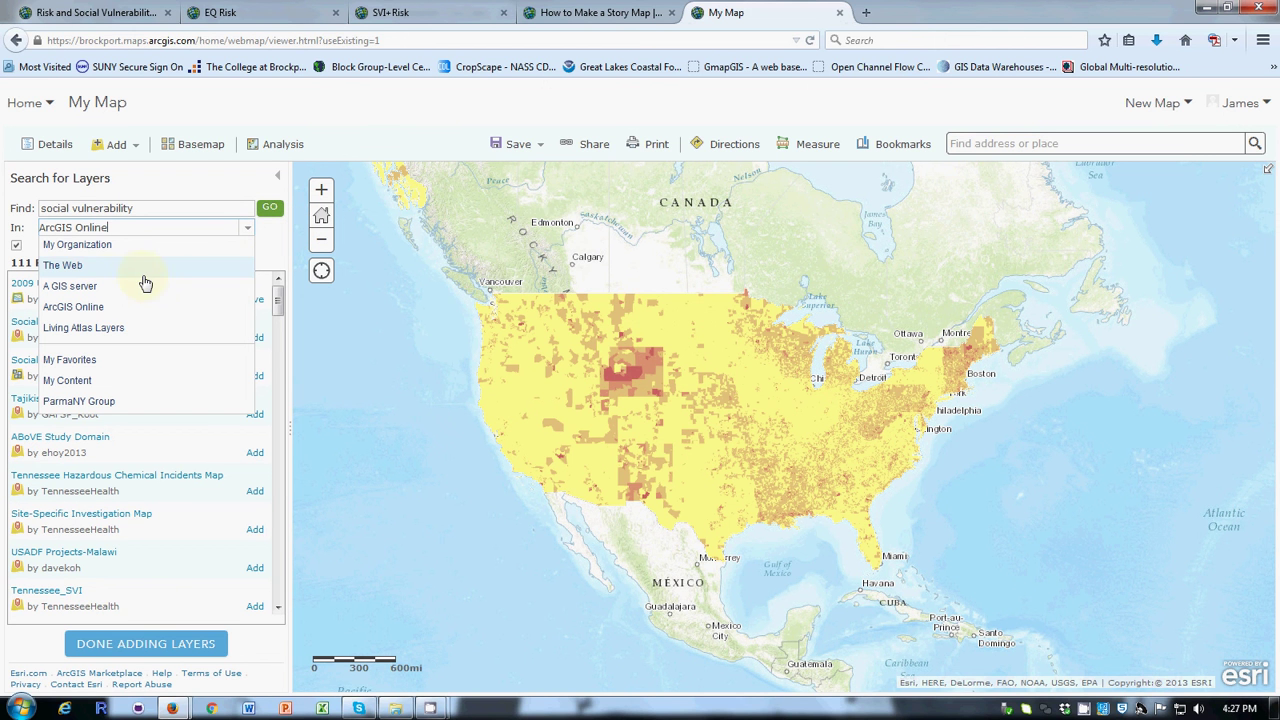
click(82, 246)
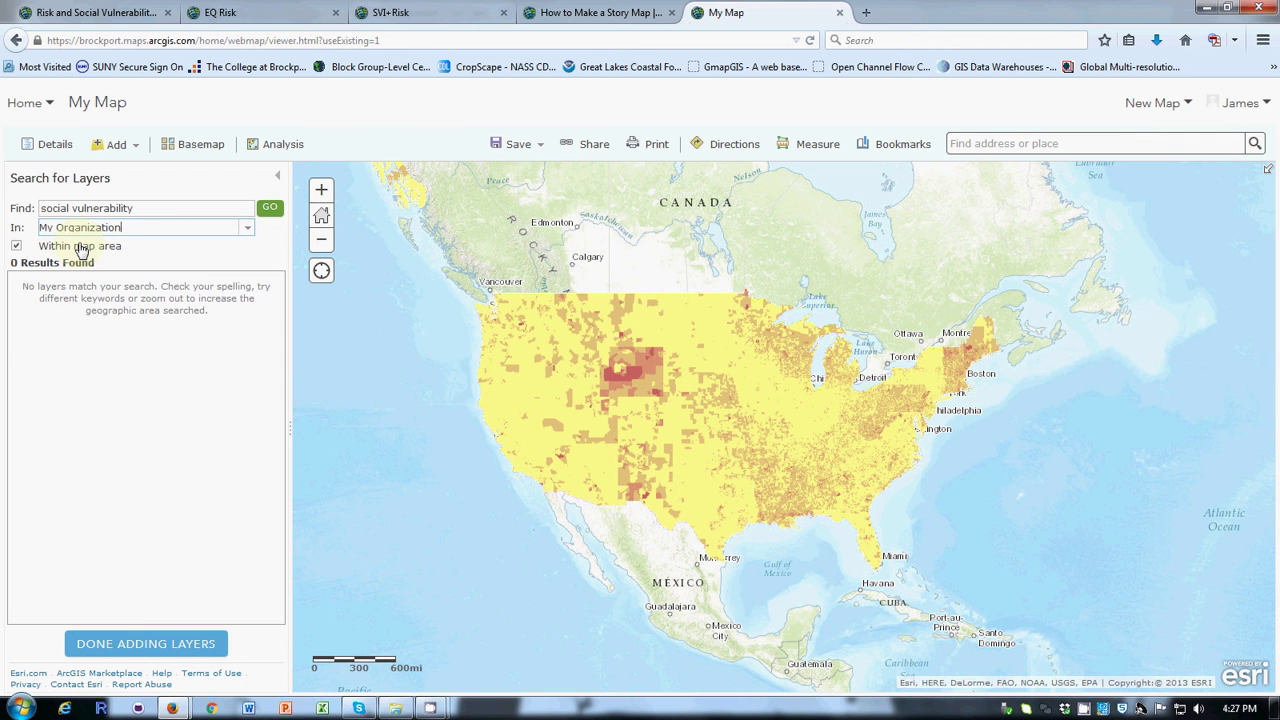
click(222, 210)
key(BackSpace)
key(BackSpace)
key(BackSpace)
key(BackSpace)
key(BackSpace)
key(BackSpace)
key(BackSpace)
key(BackSpace)
key(BackSpace)
key(BackSpace)
key(BackSpace)
key(BackSpace)
key(BackSpace)
key(BackSpace)
key(BackSpace)
key(BackSpace)
key(BackSpace)
key(BackSpace)
key(BackSpace)
key(BackSpace)
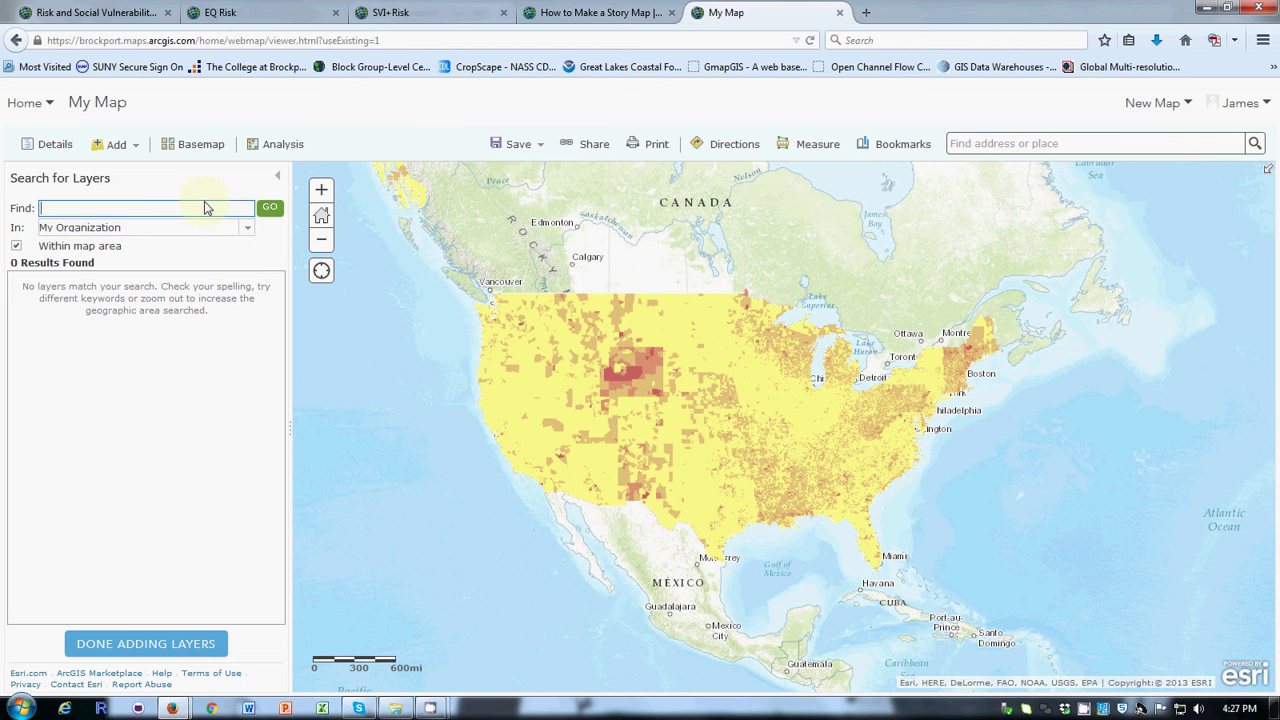
Search My Organization for "eq" layers within the map area and add the big_EQ_risk layer to the map
click(240, 229)
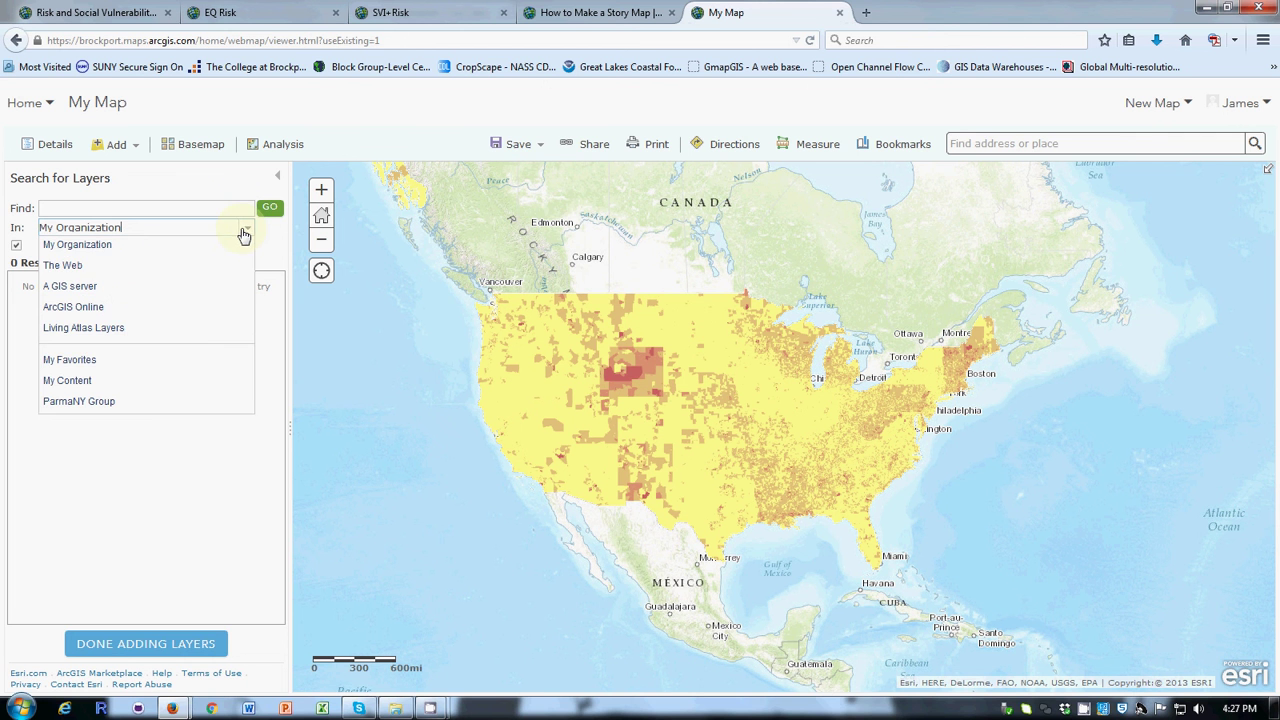
click(105, 245)
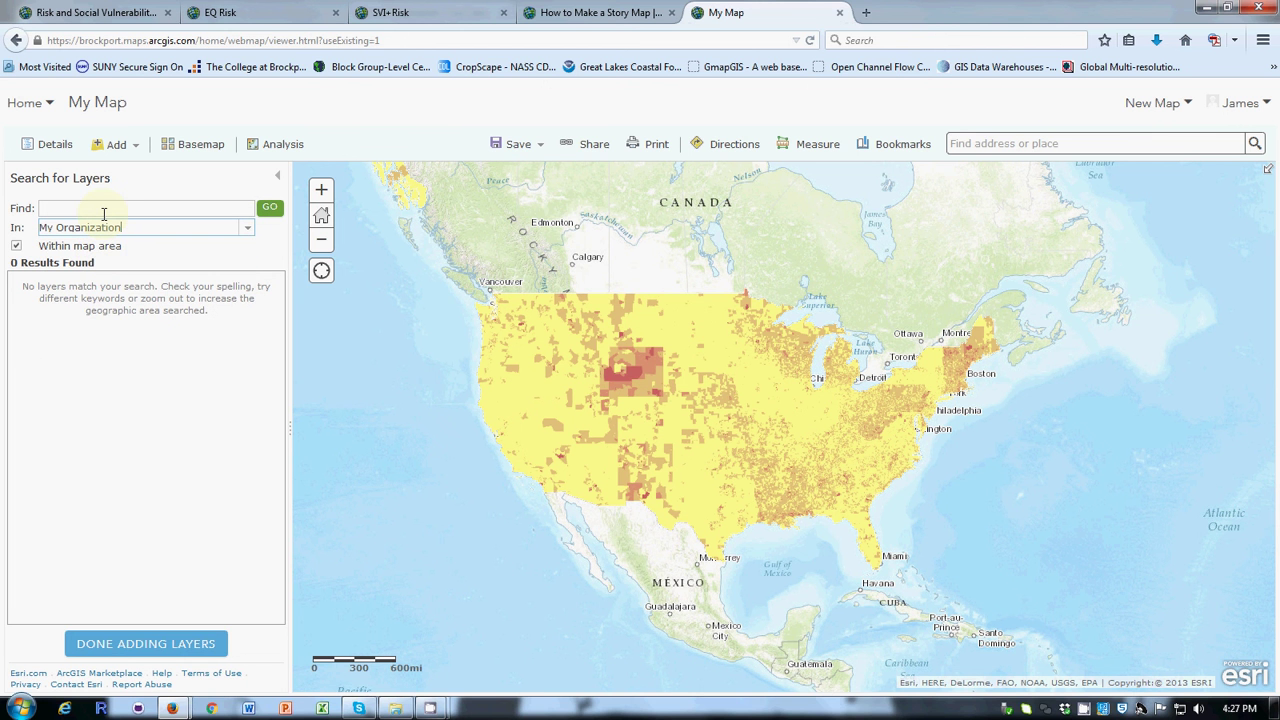
click(104, 214)
text(eq)
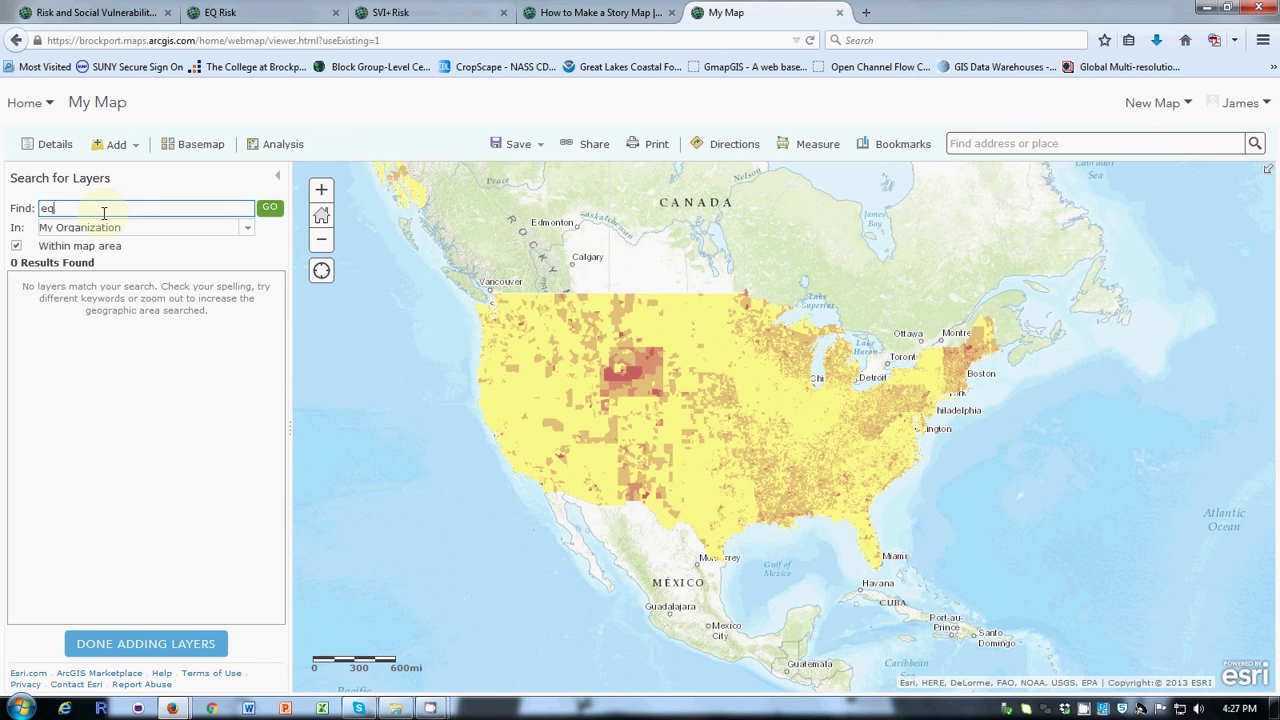
click(193, 228)
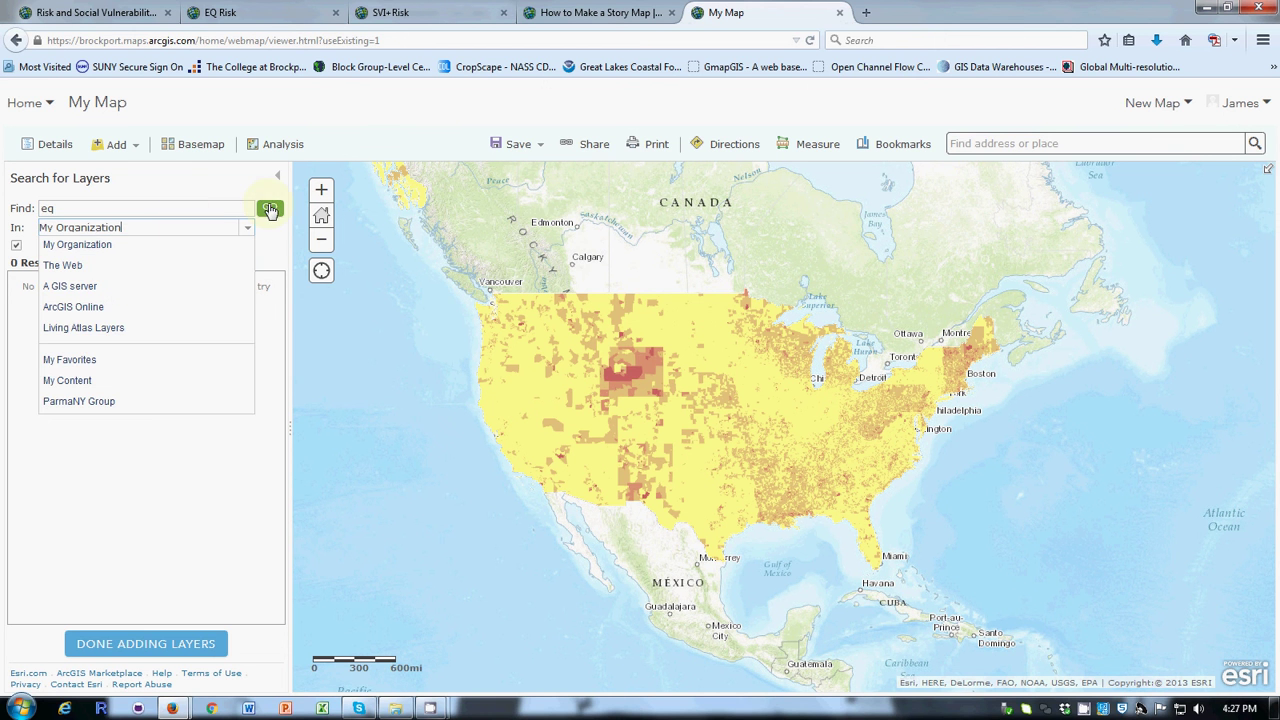
click(77, 245)
click(271, 211)
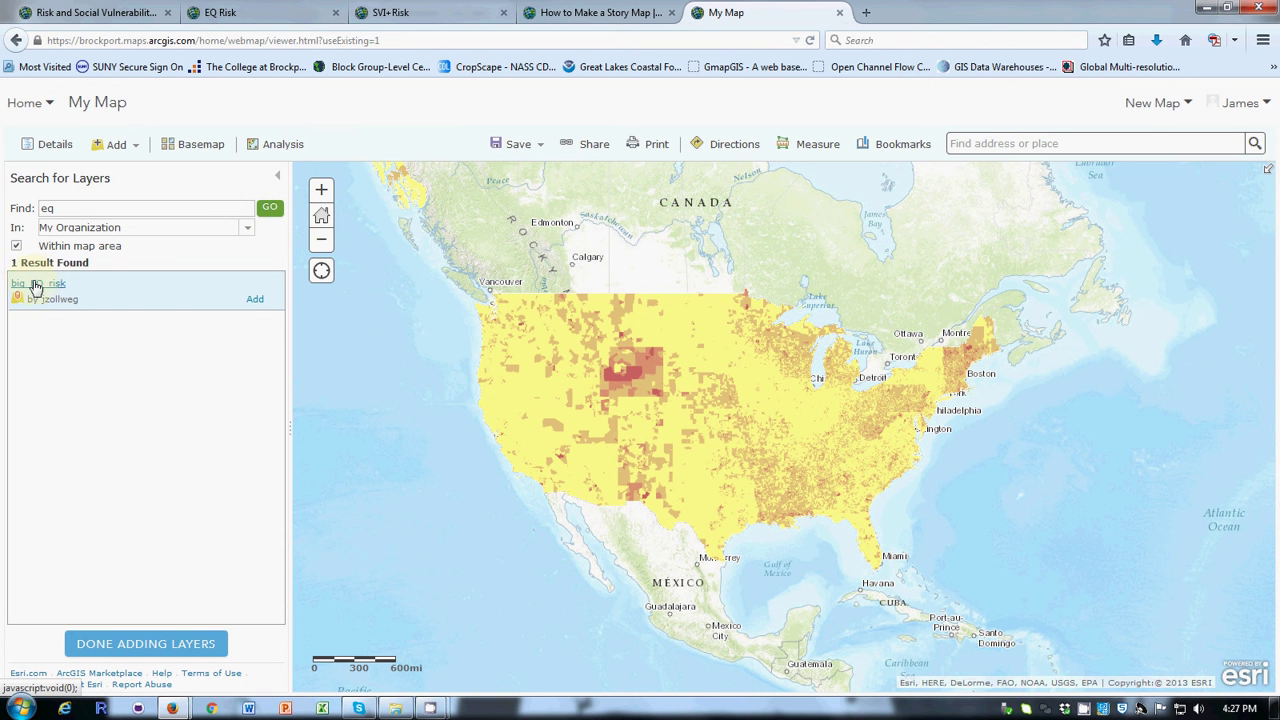
click(256, 301)
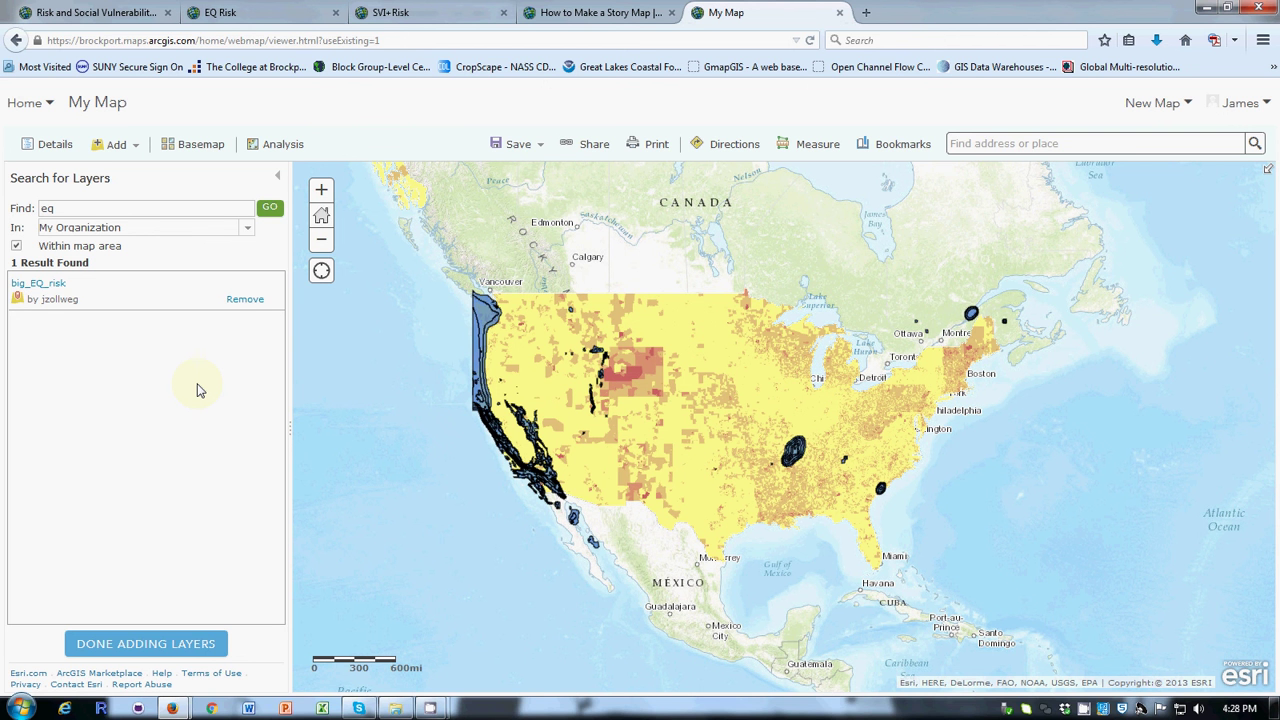
click(145, 645)
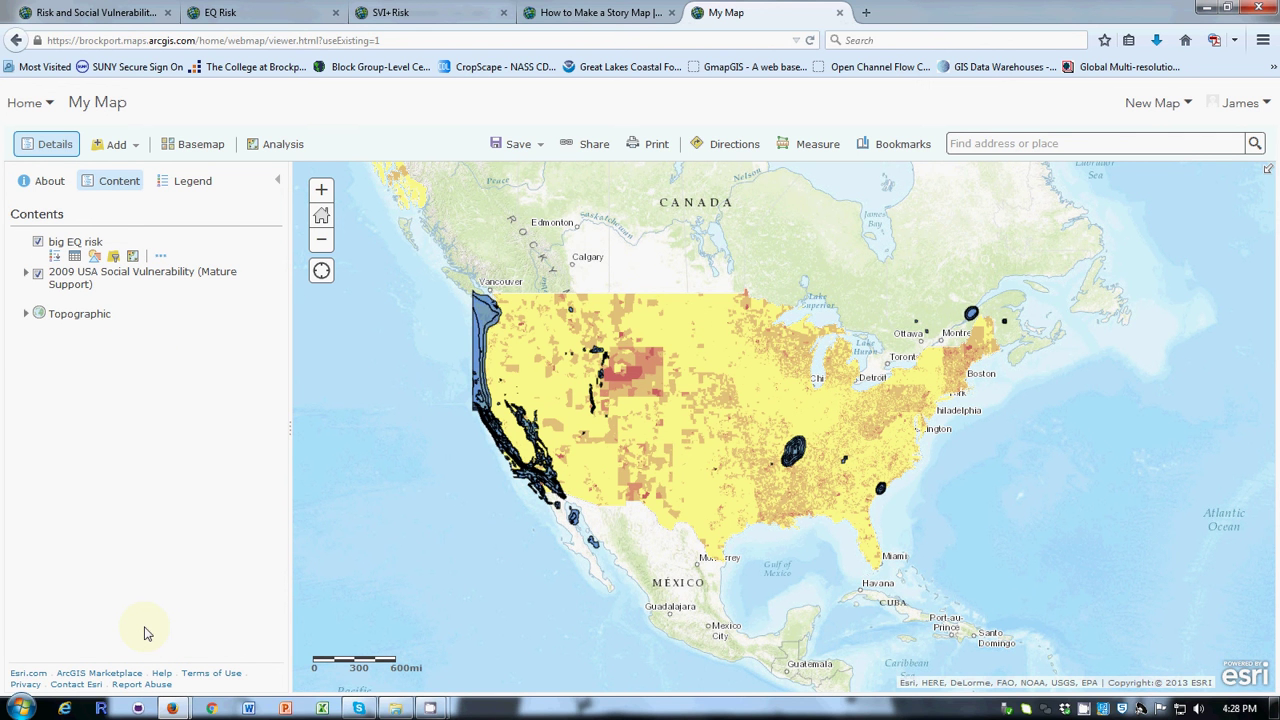
Change the style of the big EQ risk layer to show the ACC_VAL attribute
click(96, 257)
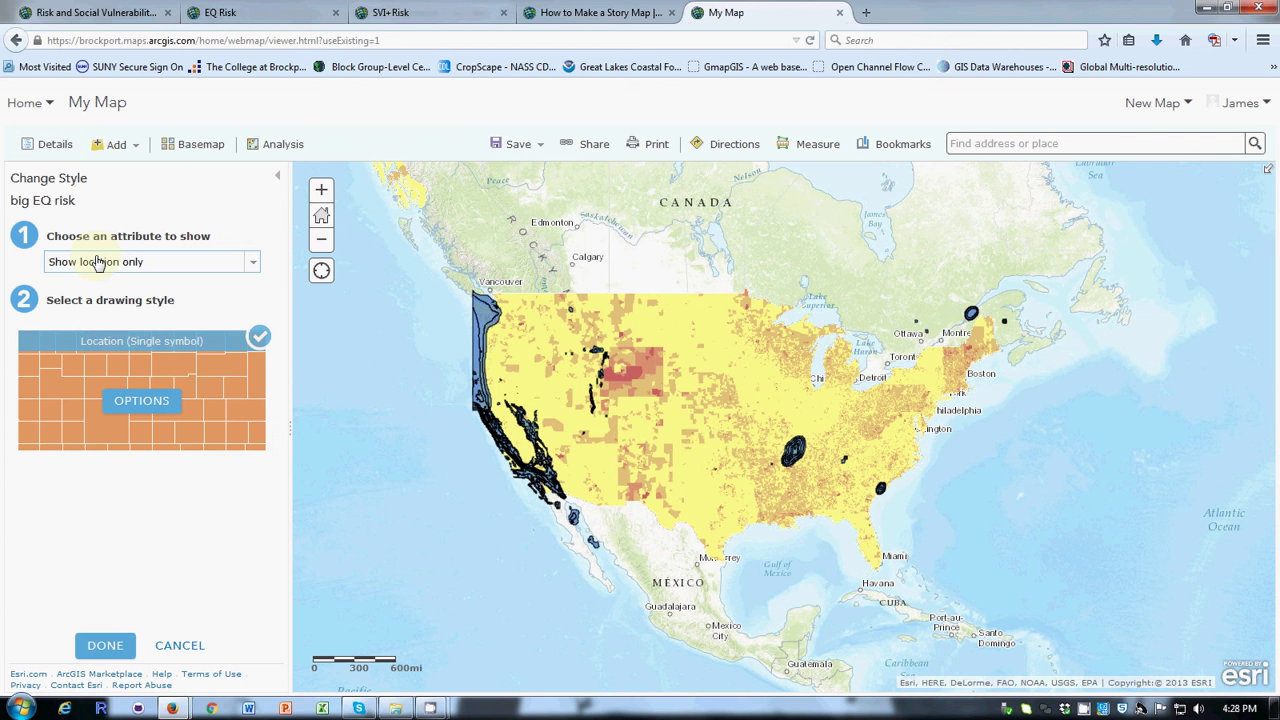
click(253, 262)
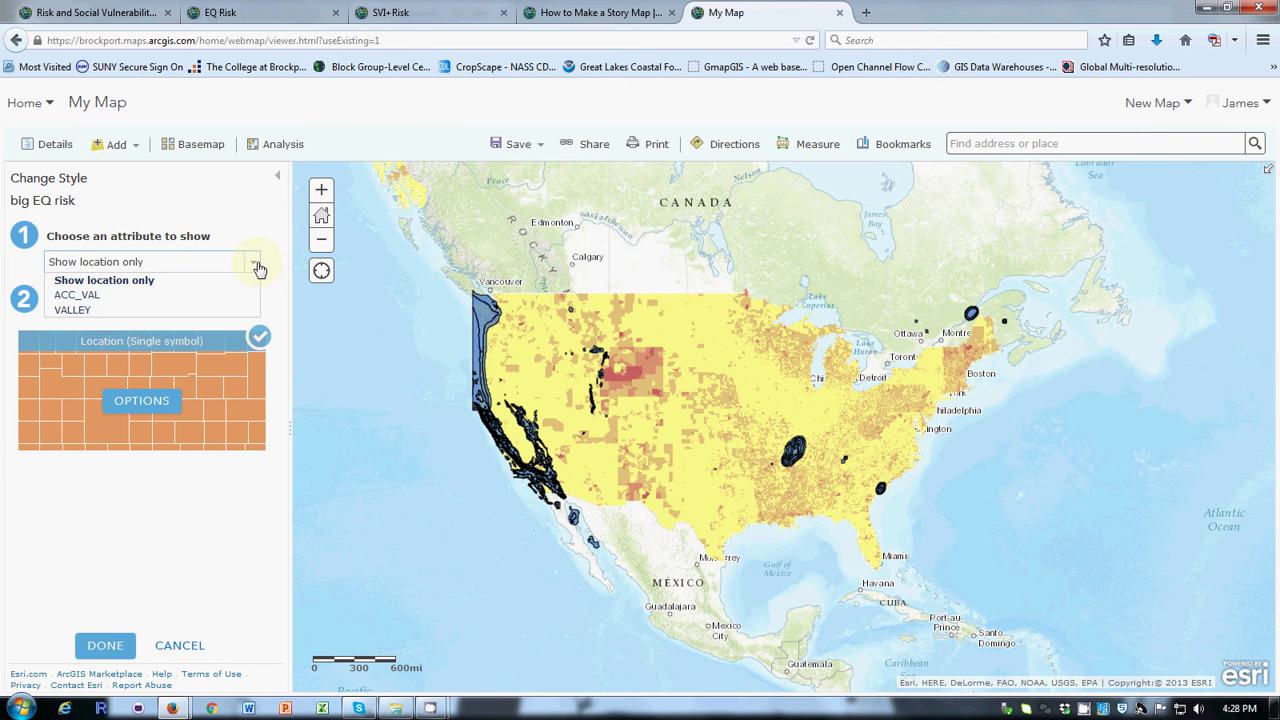
click(80, 295)
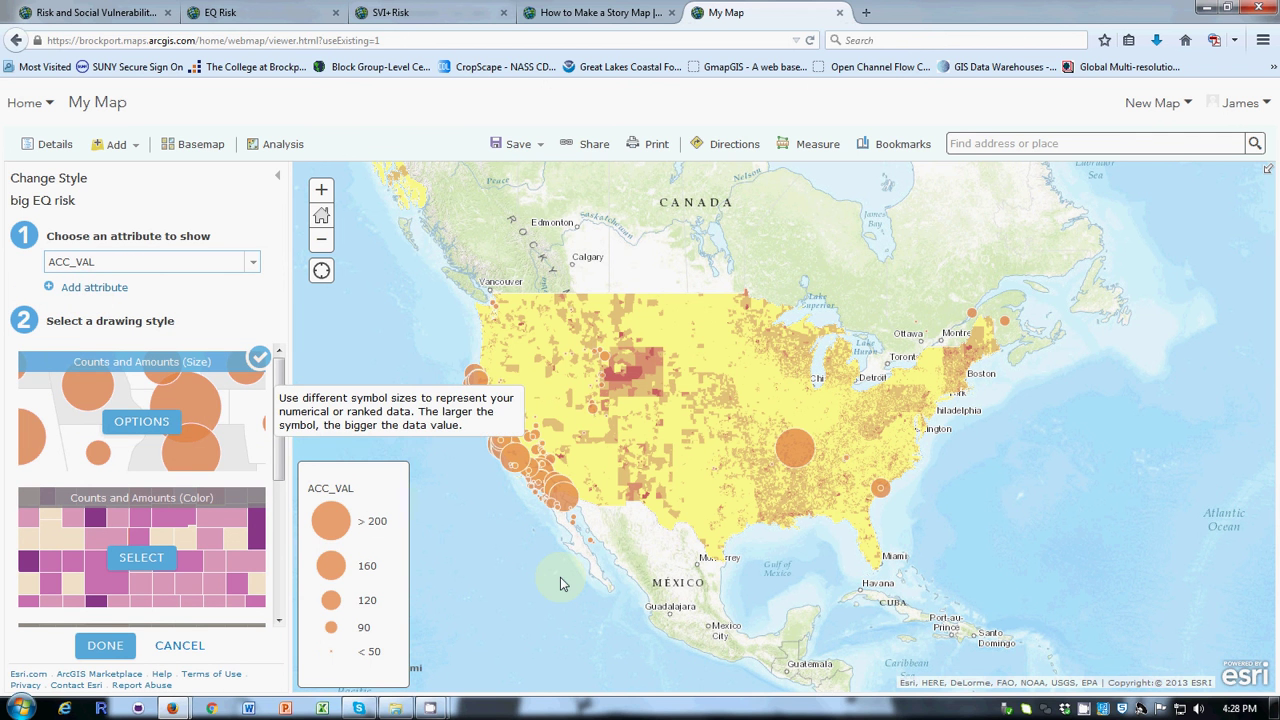
Set the polygon fill colour to #FF5500 in the Counts and Amounts (Size) style options
click(152, 425)
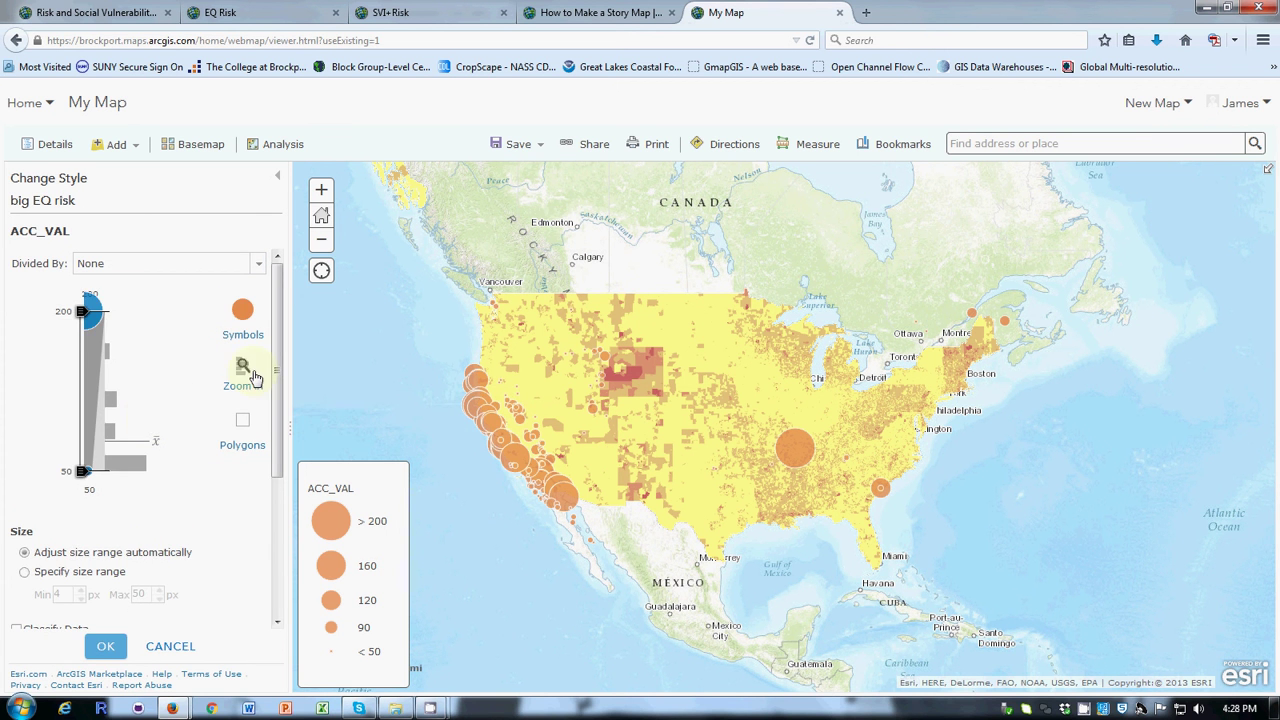
click(247, 428)
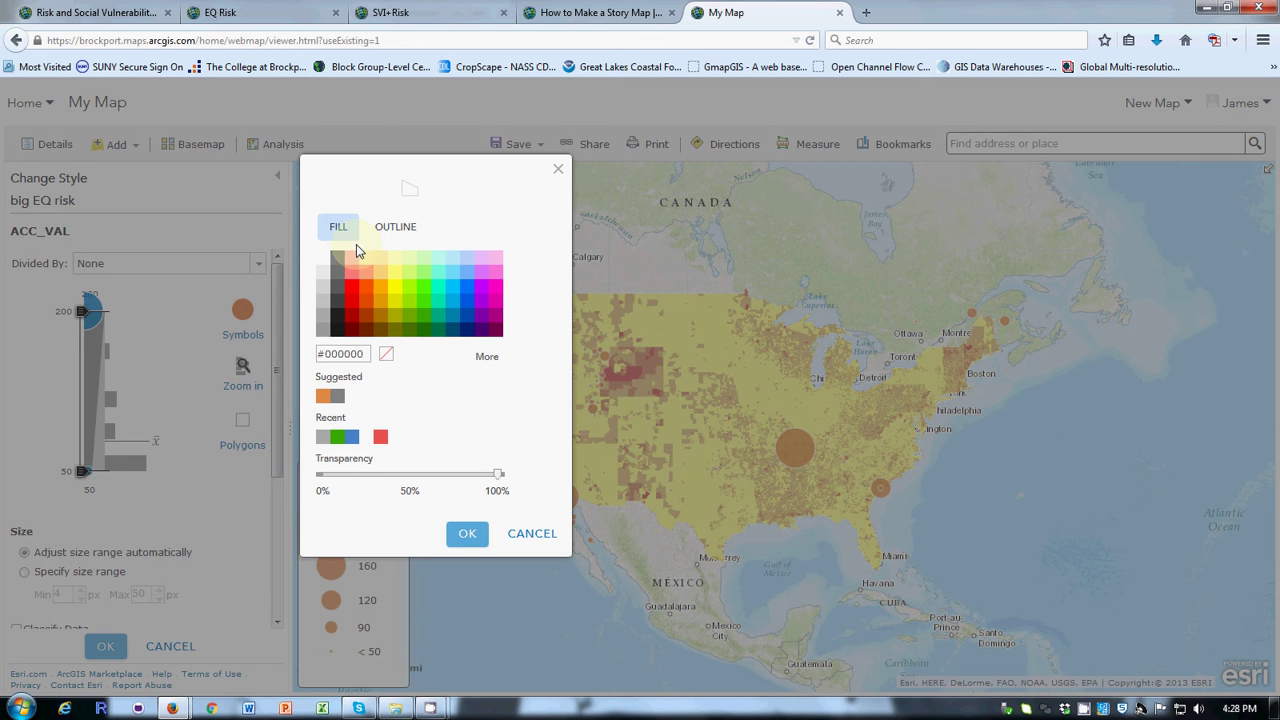
click(363, 289)
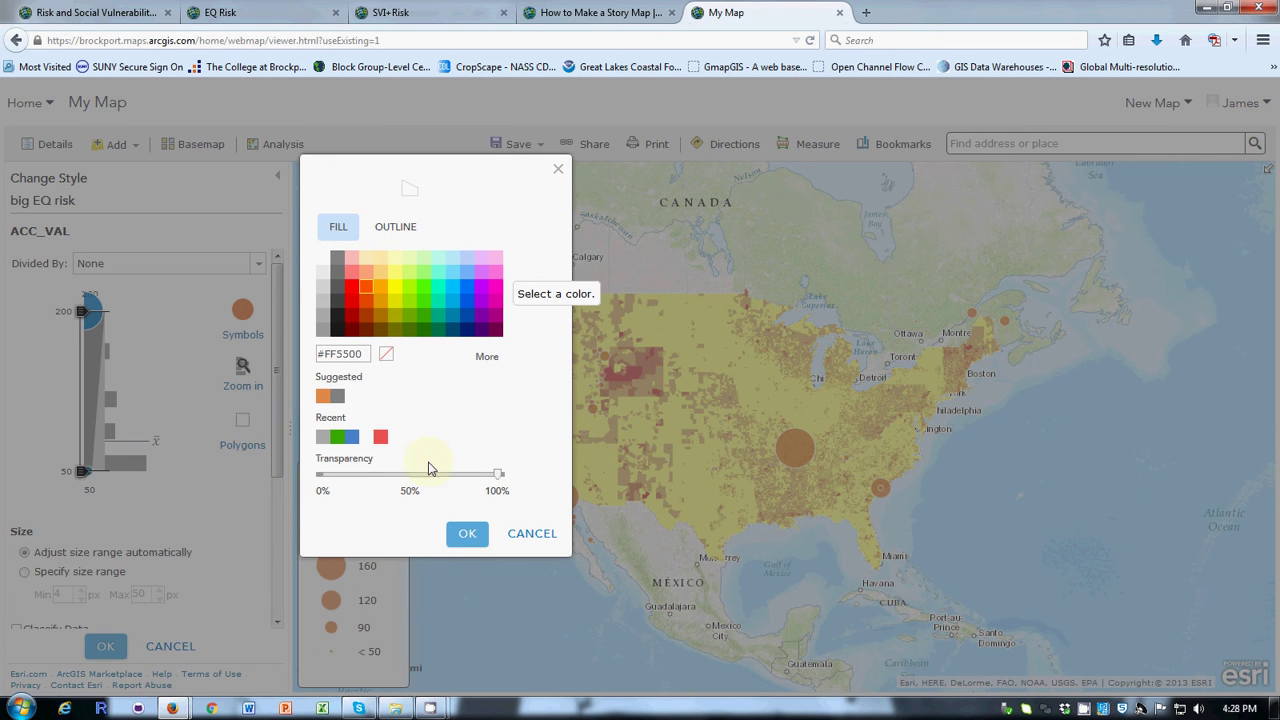
click(467, 533)
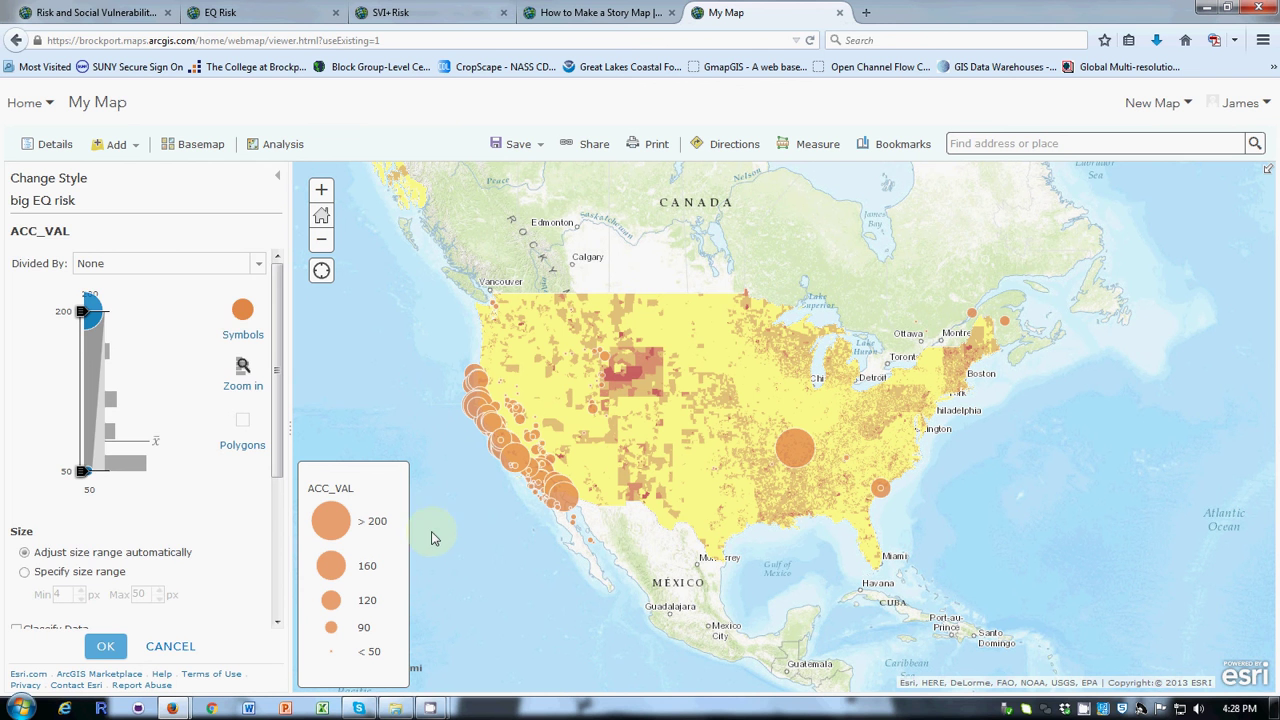
click(105, 646)
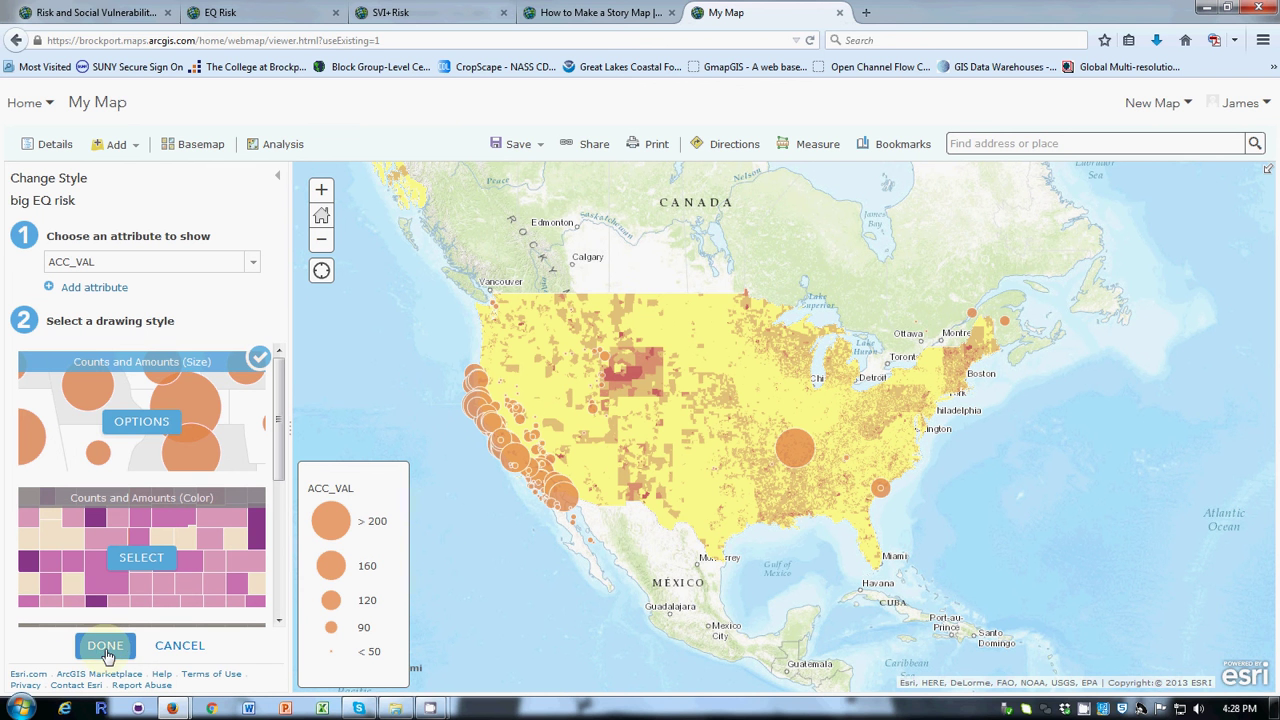
Apply the Counts and Amounts (Color) drawing style to the big EQ risk layer and finish styling
click(141, 558)
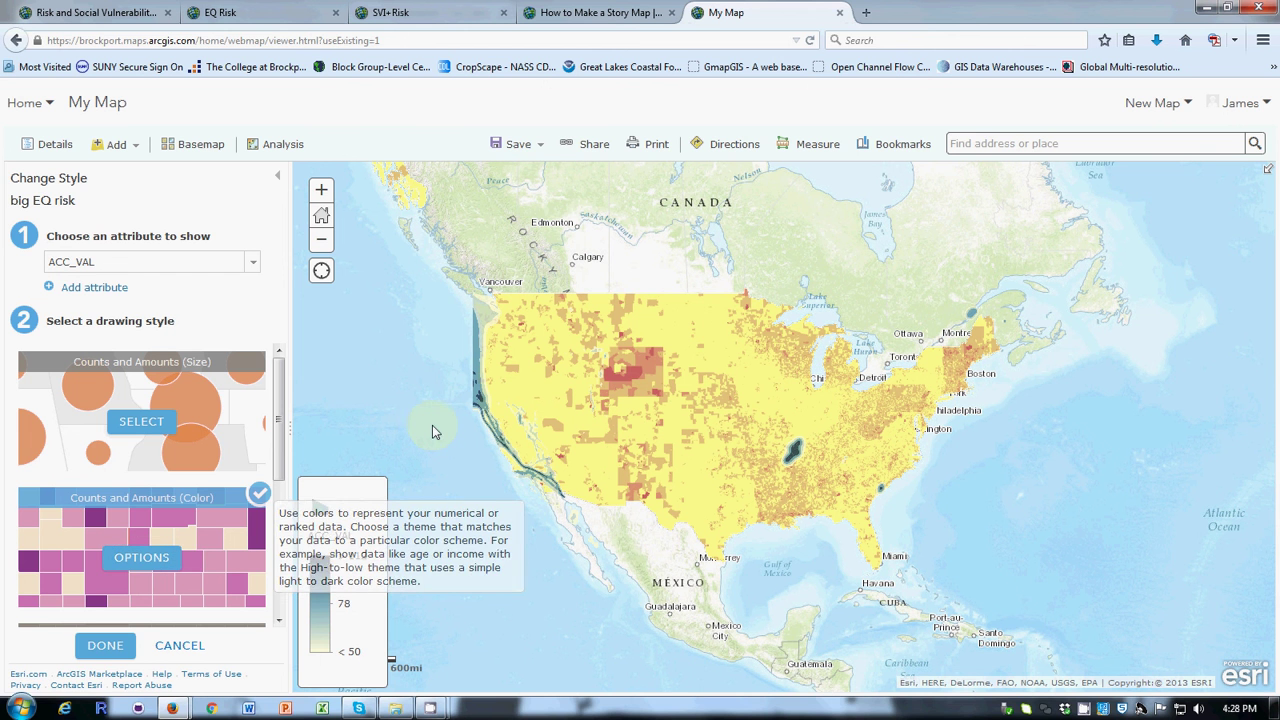
click(105, 645)
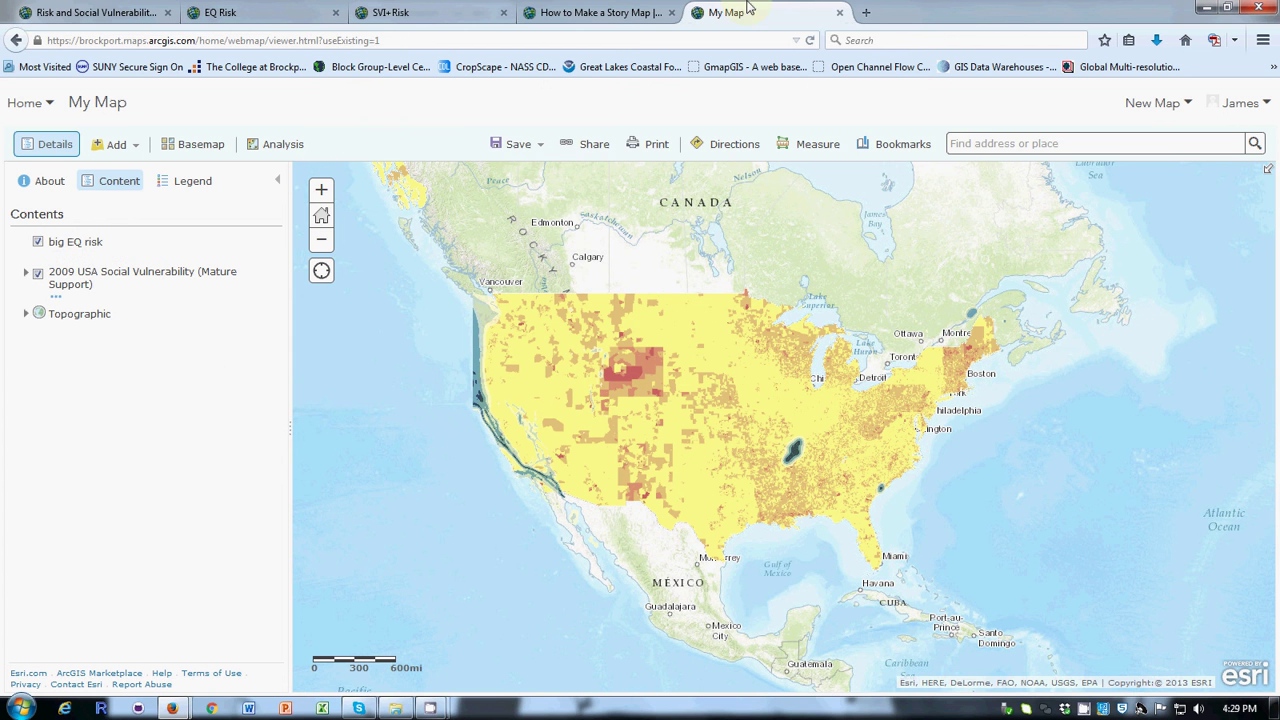
Close My Map and turn on the 2009 USA Social Vulnerability (Mature Support) layer in the EQ Risk map
click(840, 13)
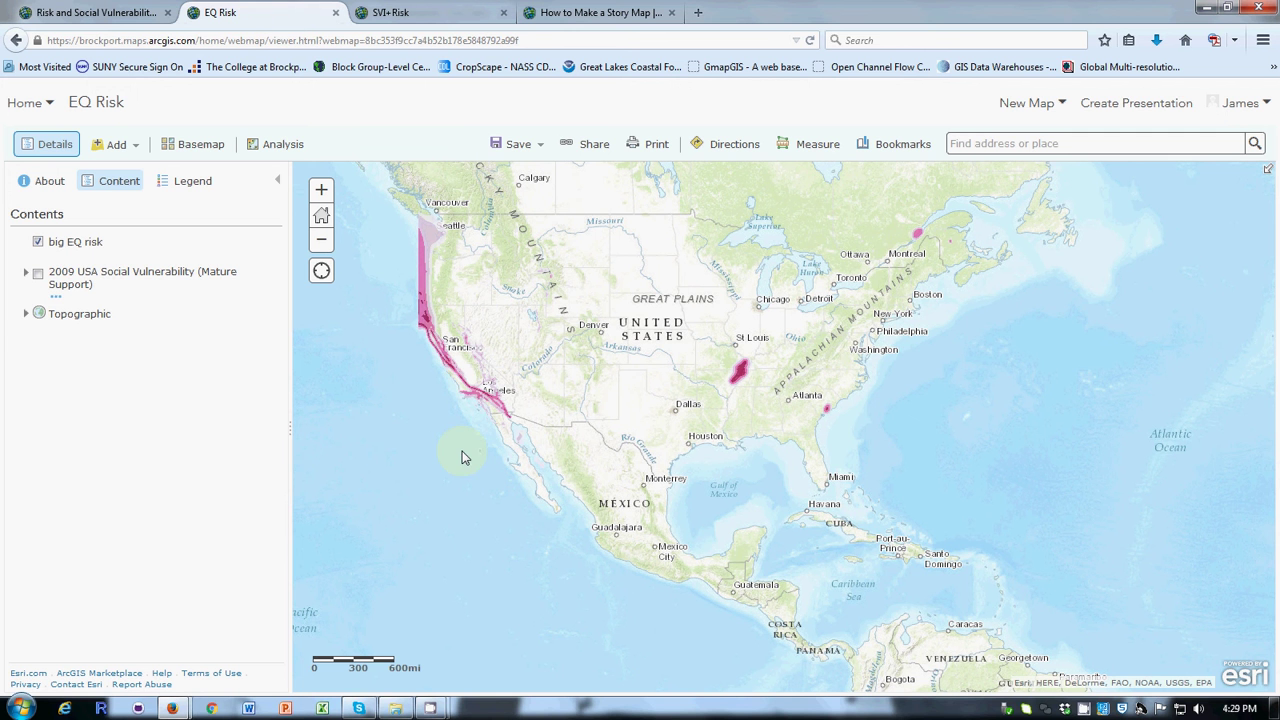
click(37, 274)
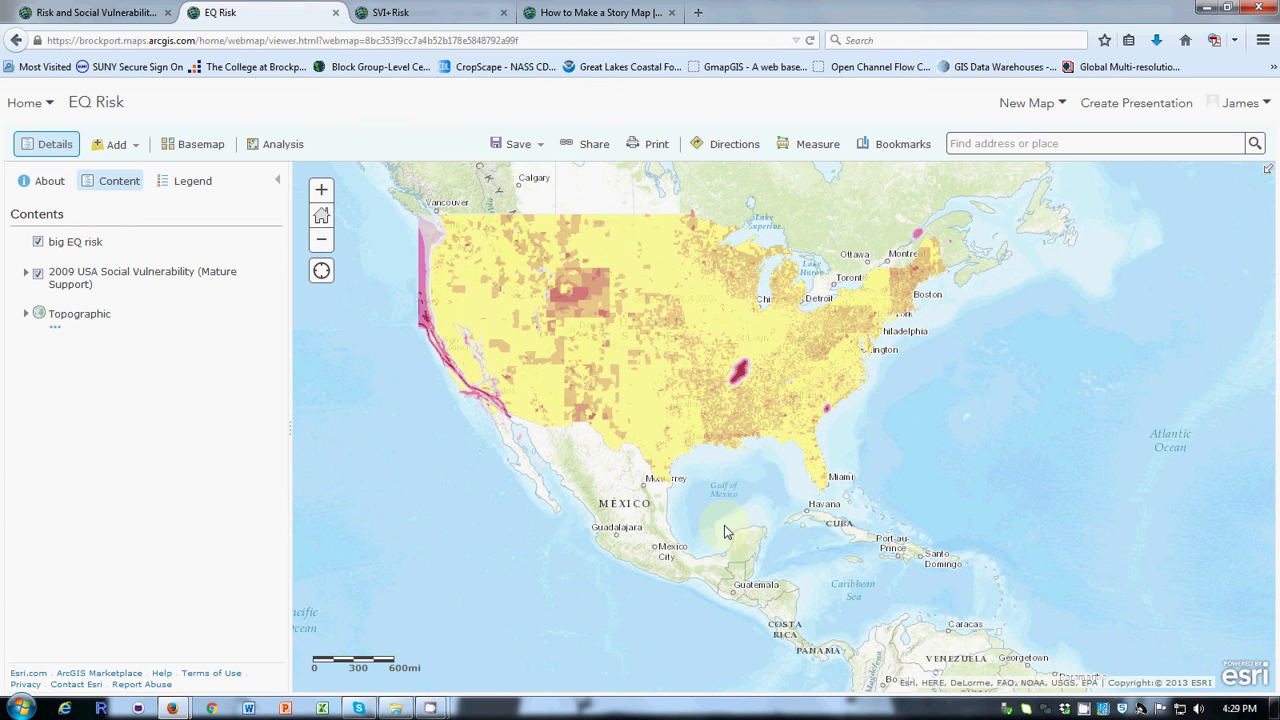
Save the EQ Risk map and examine its sharing settings and map link
click(542, 148)
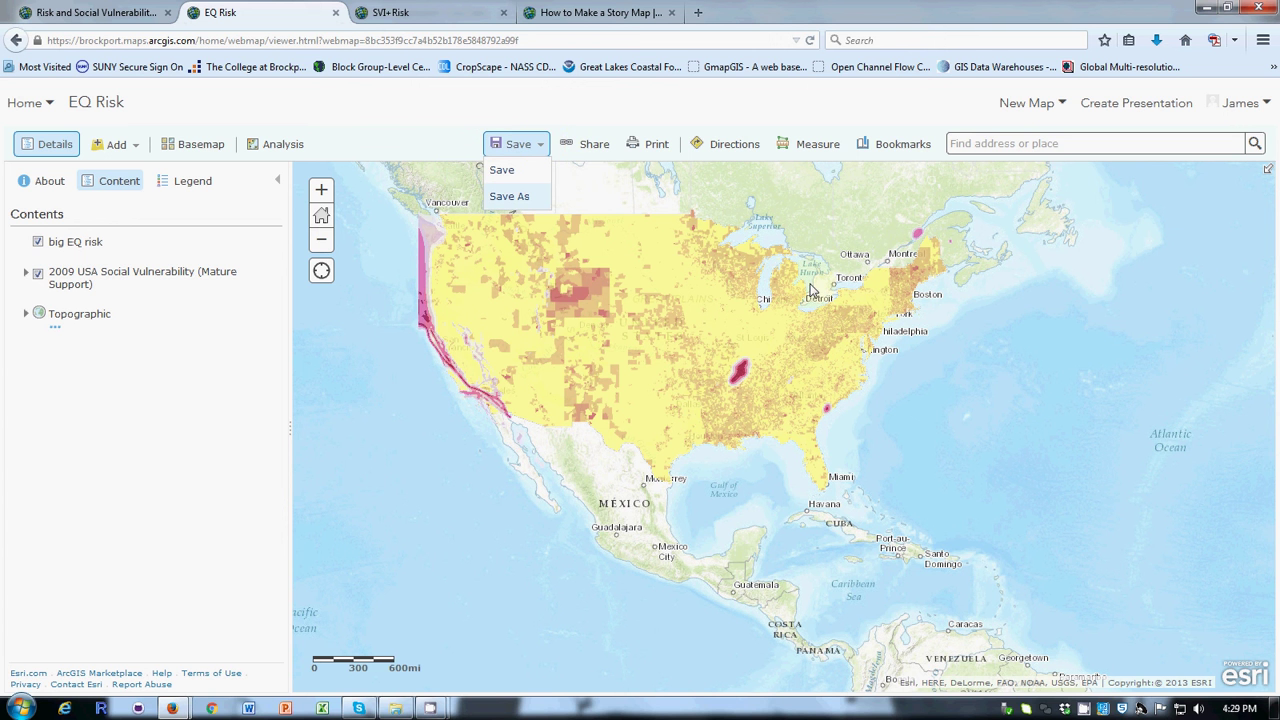
click(503, 171)
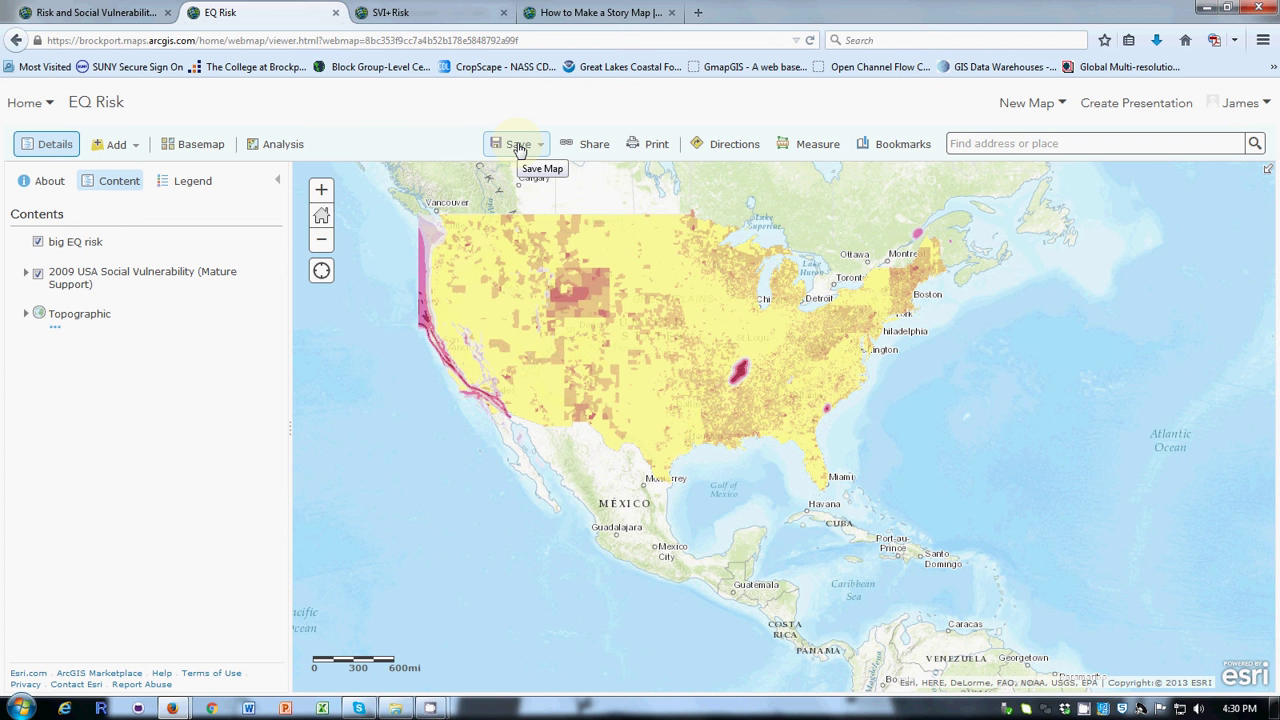
click(578, 144)
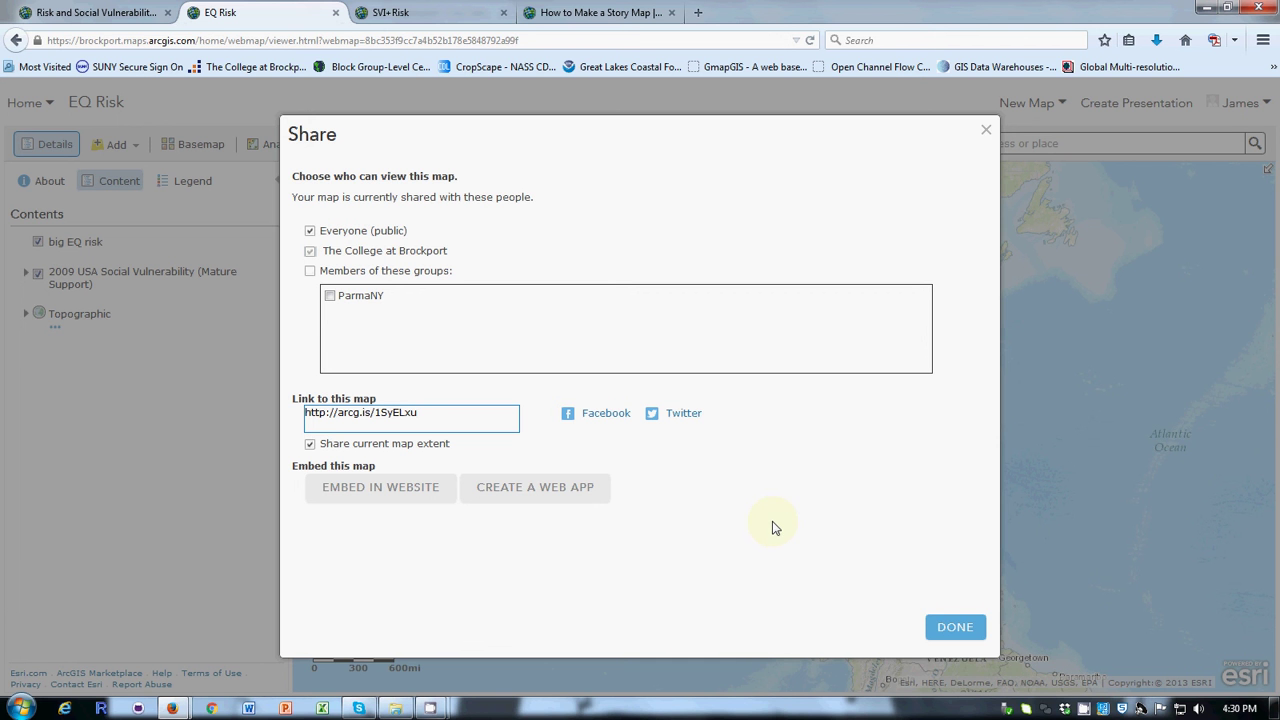
click(986, 131)
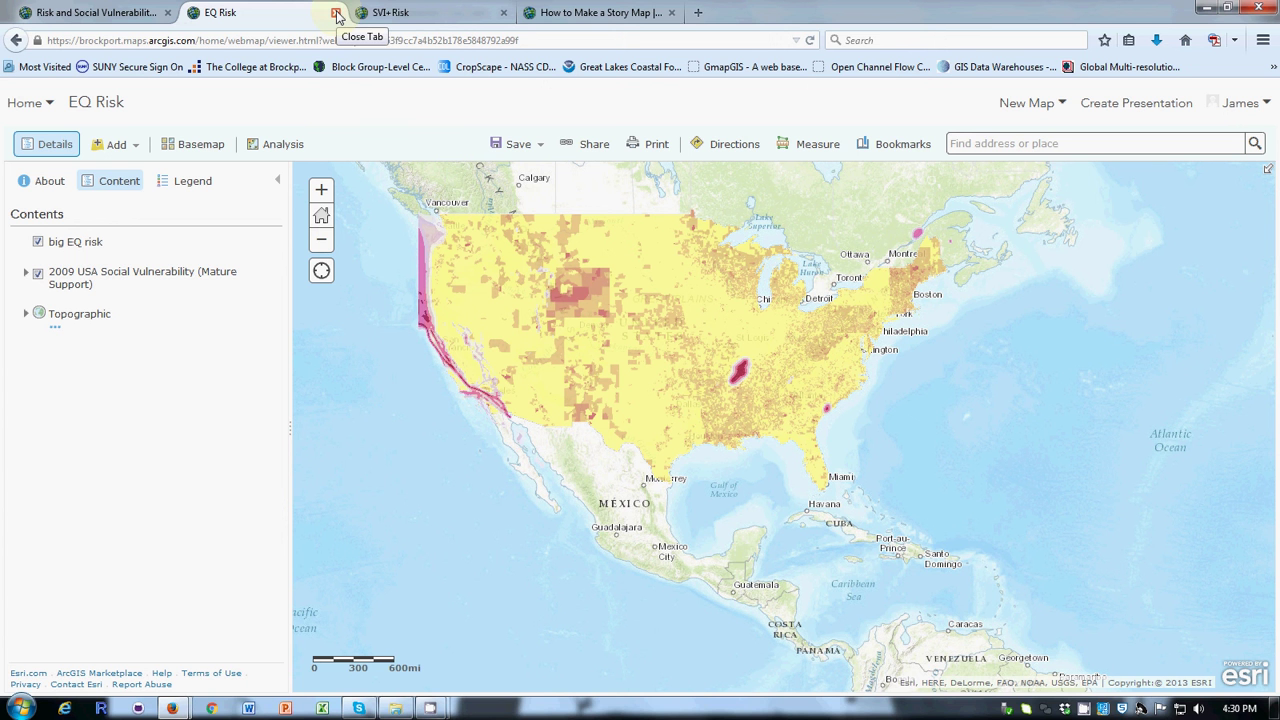
mouse_move(430, 708)
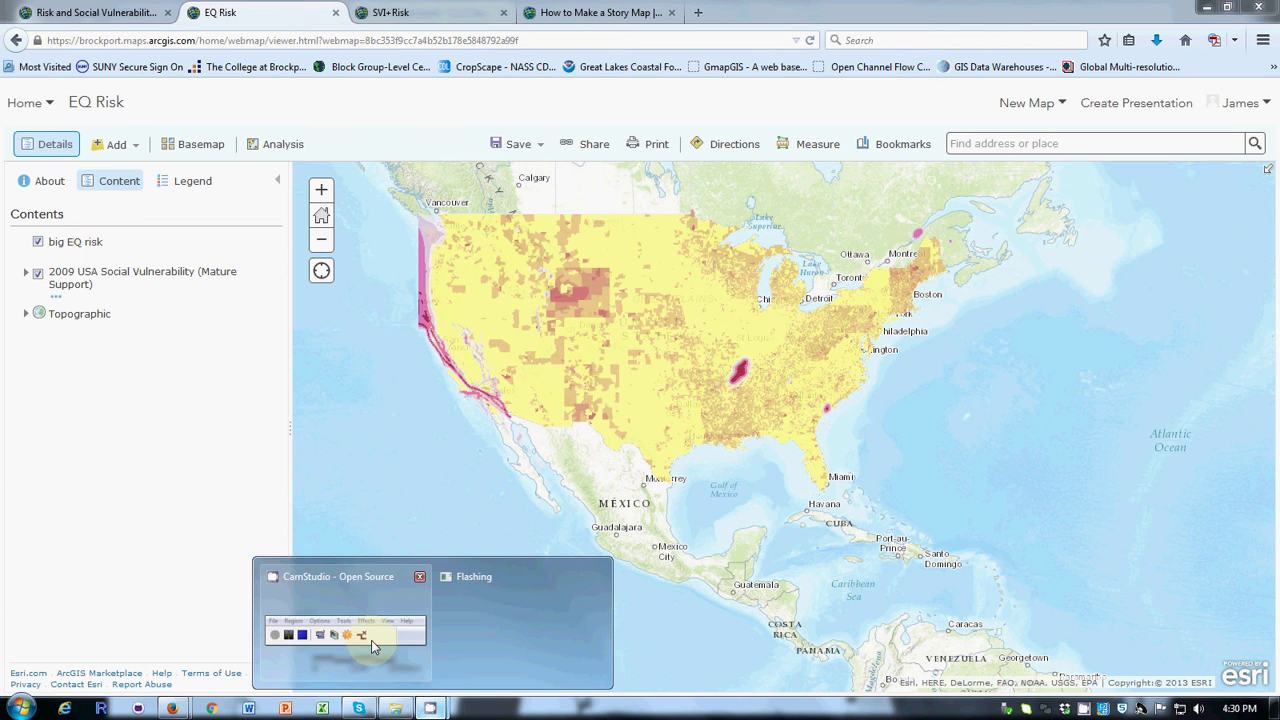
click(336, 597)
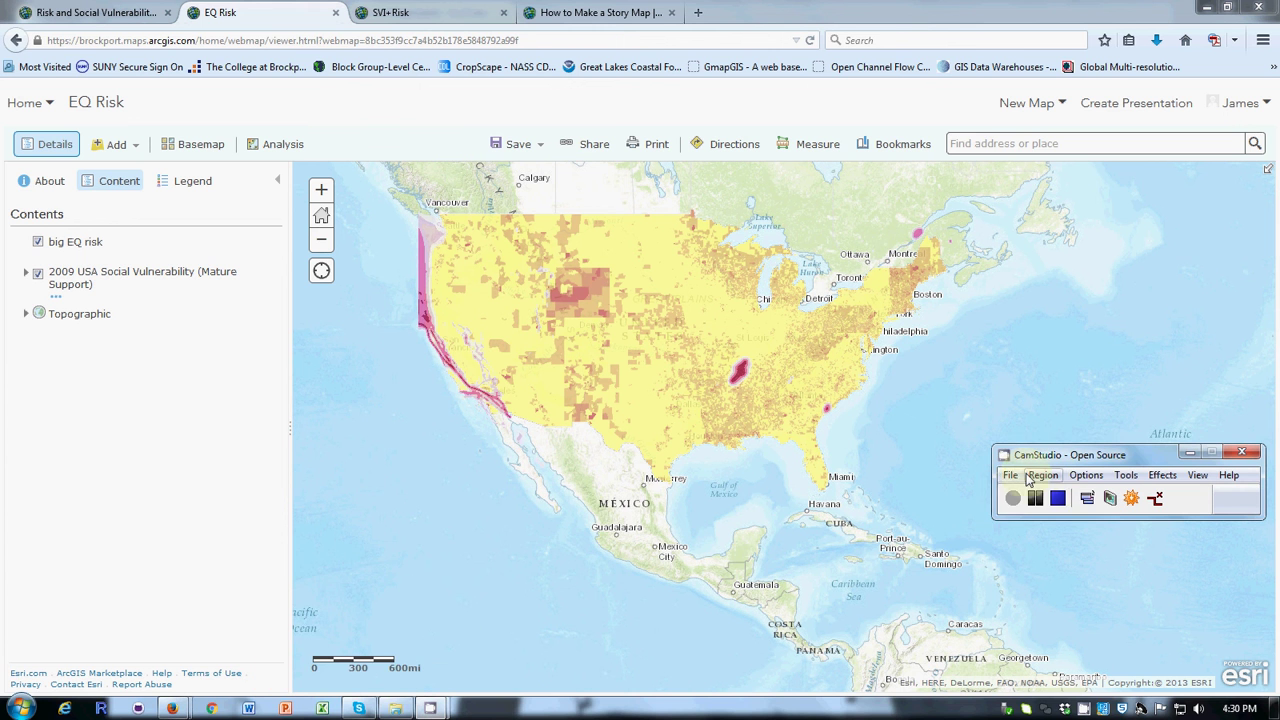
click(1012, 476)
click(1012, 476)
click(1012, 476)
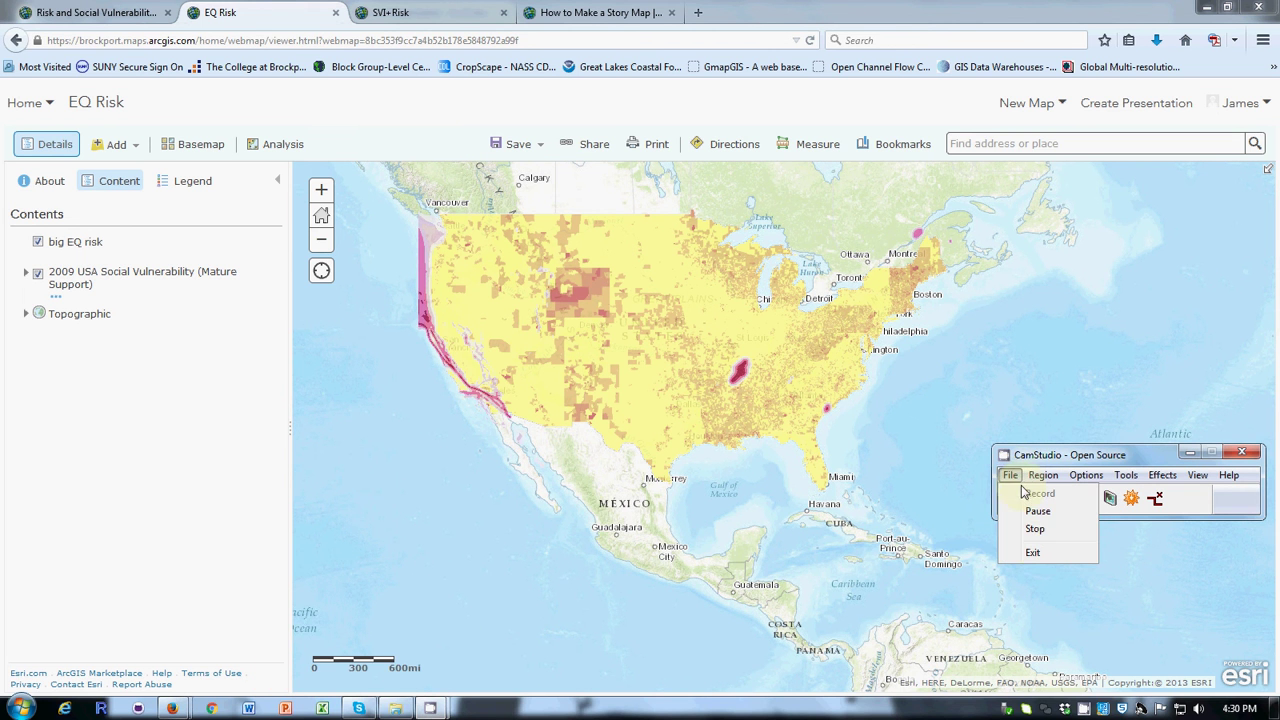